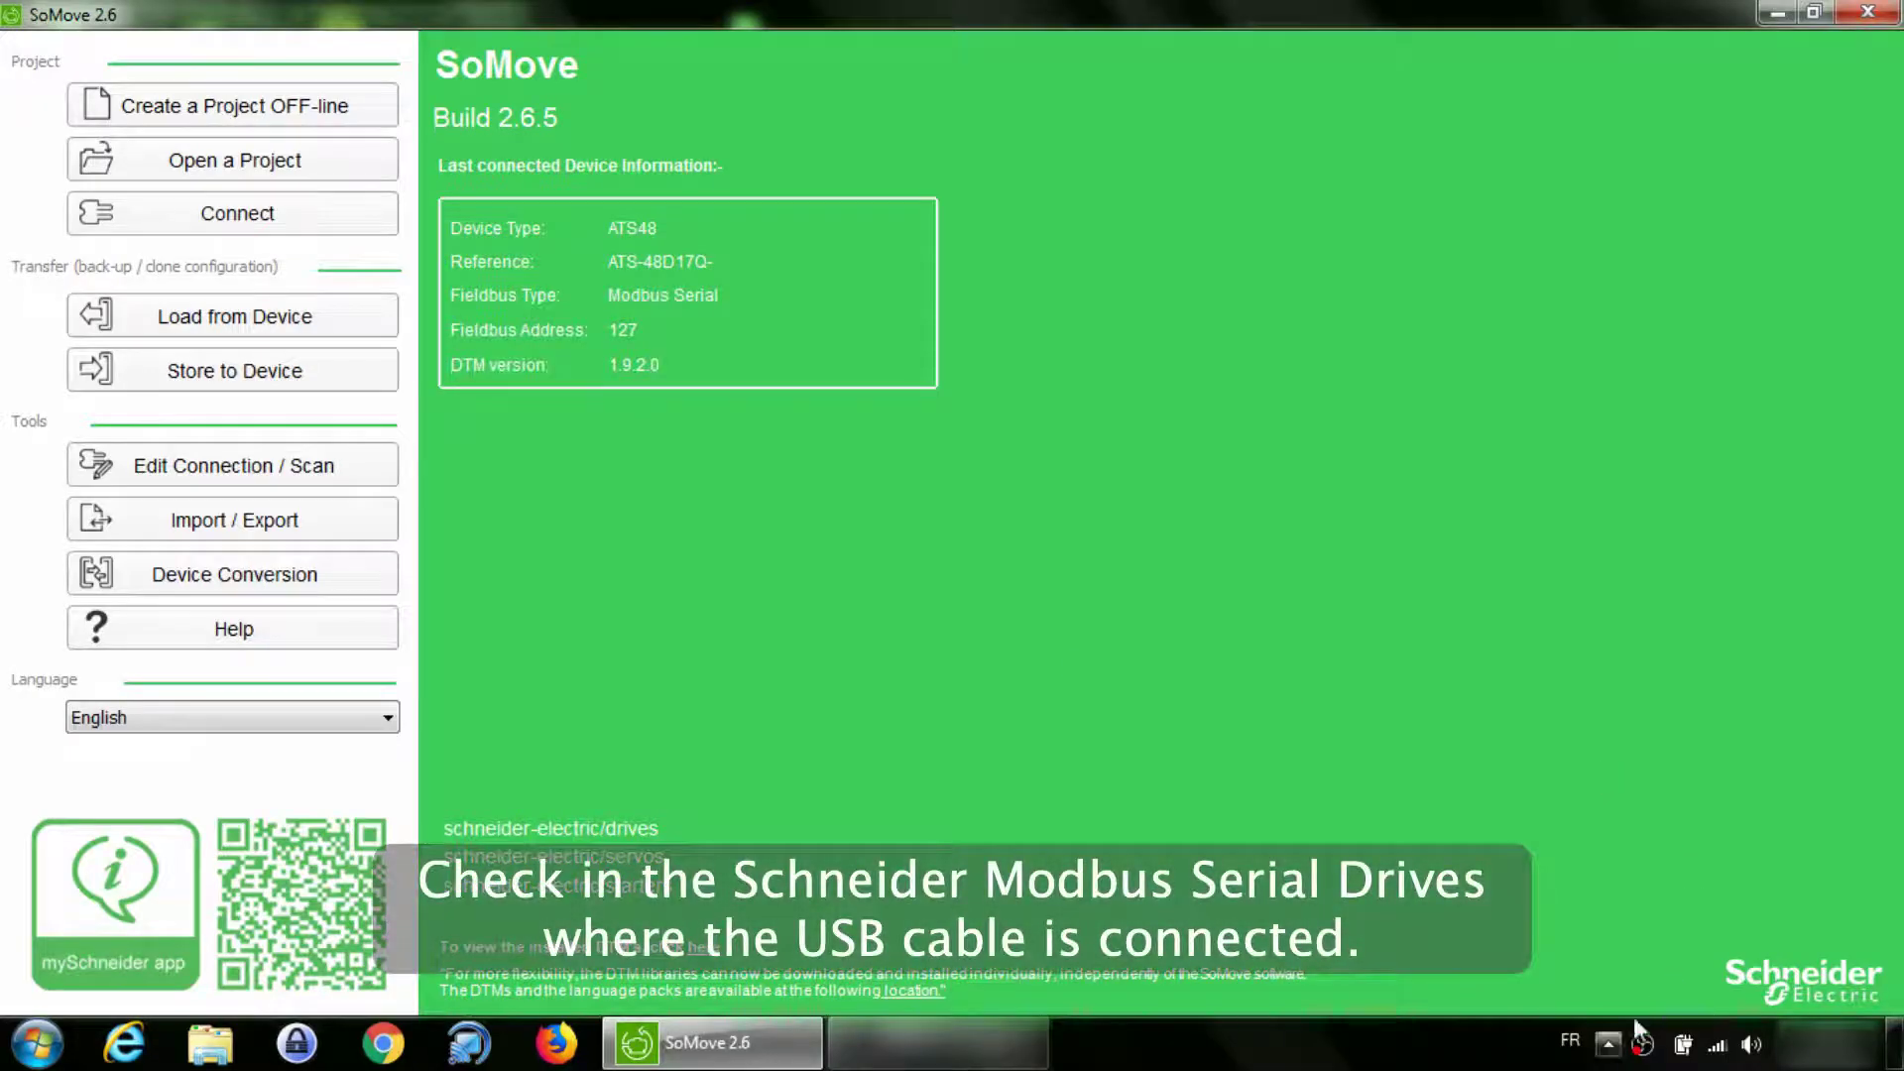
- Set the Schneider Modbus Serial Driver's COM port to COM3 (TSXCUSB485) and confirm it
click(1607, 1048)
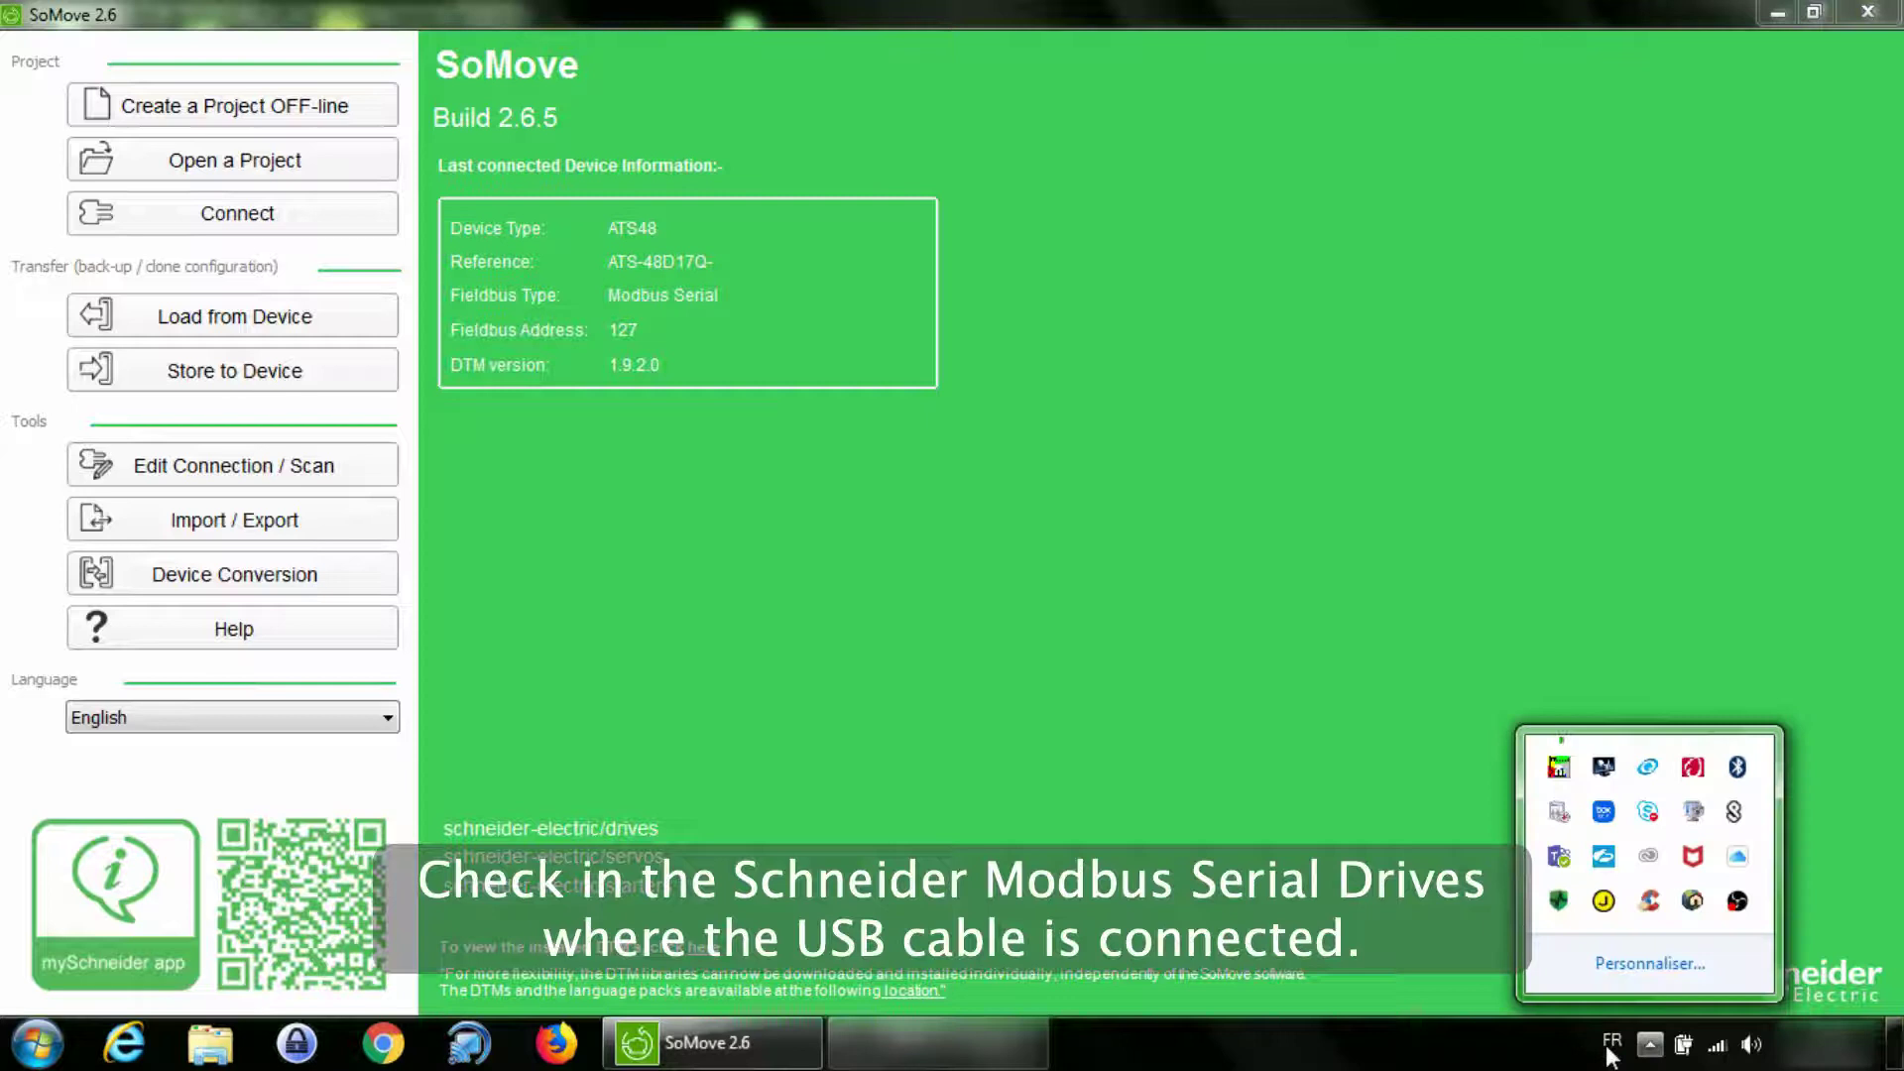
double_click(1559, 771)
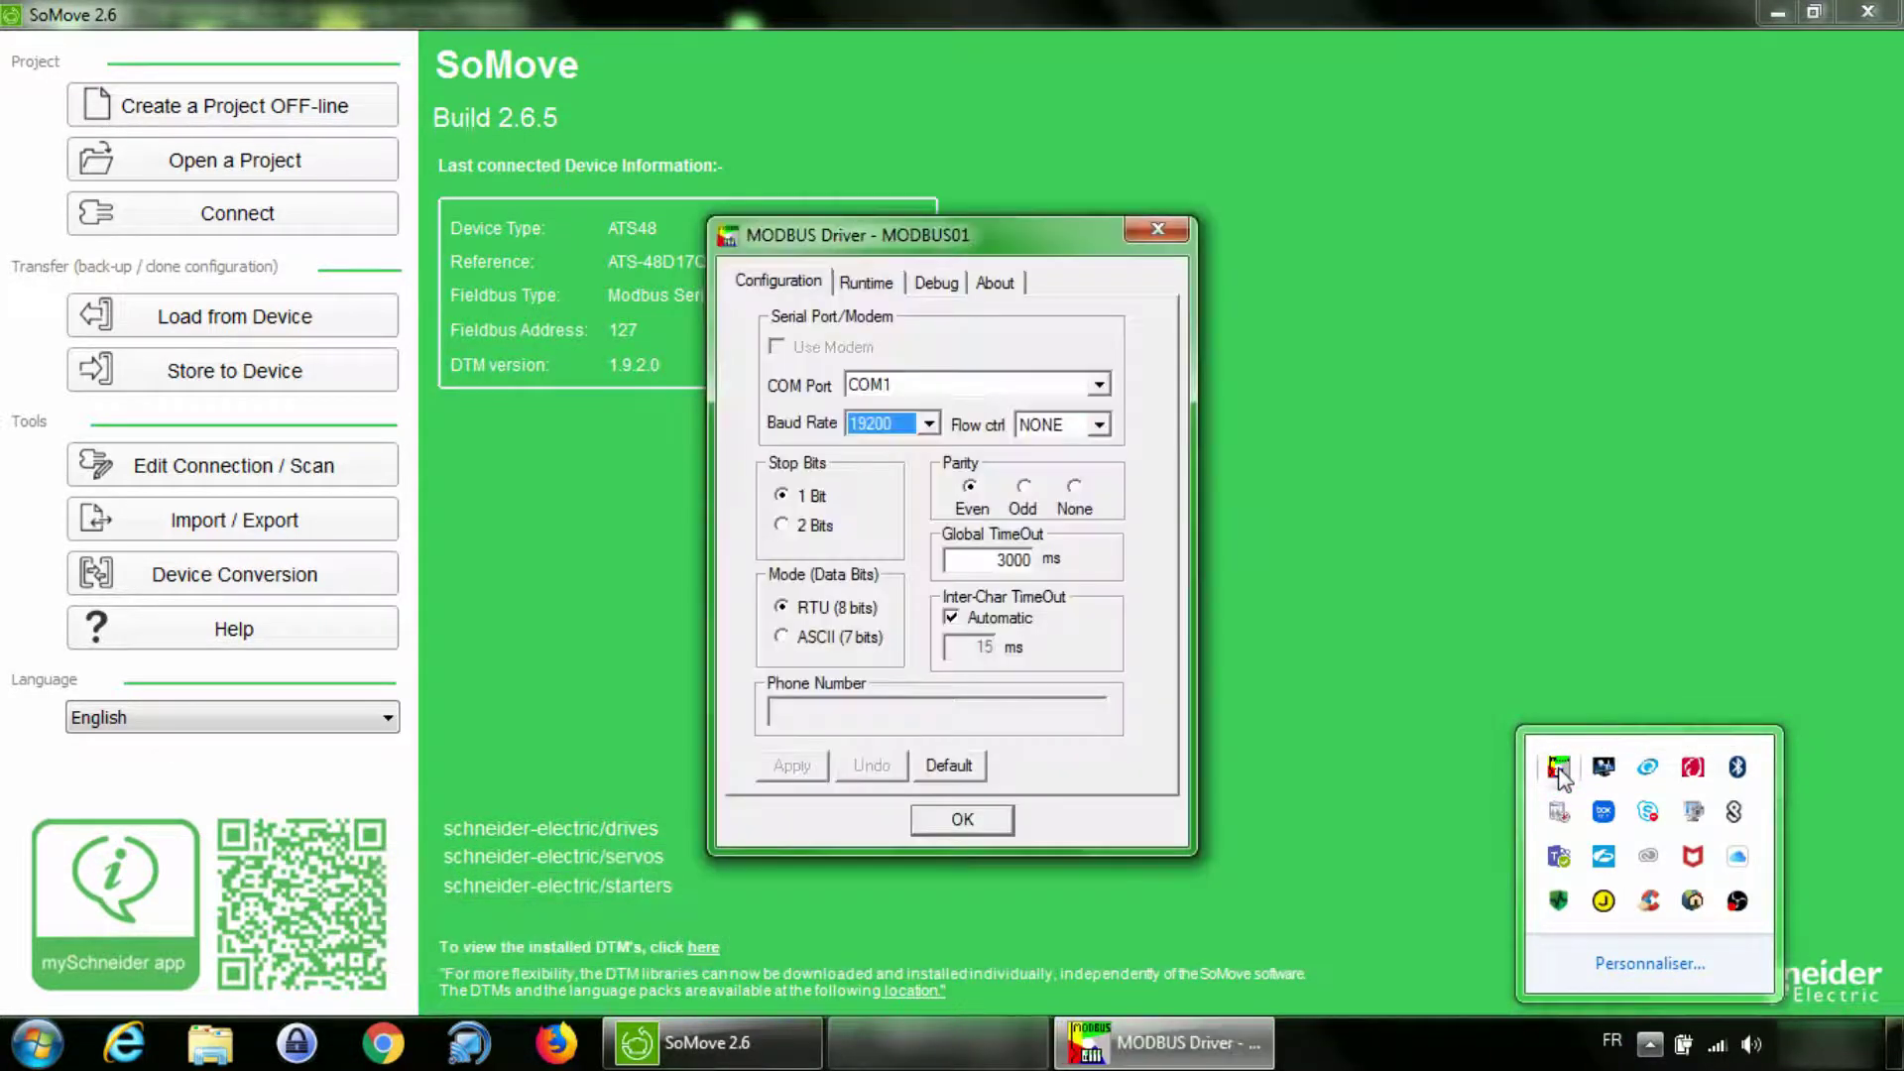
click(1022, 385)
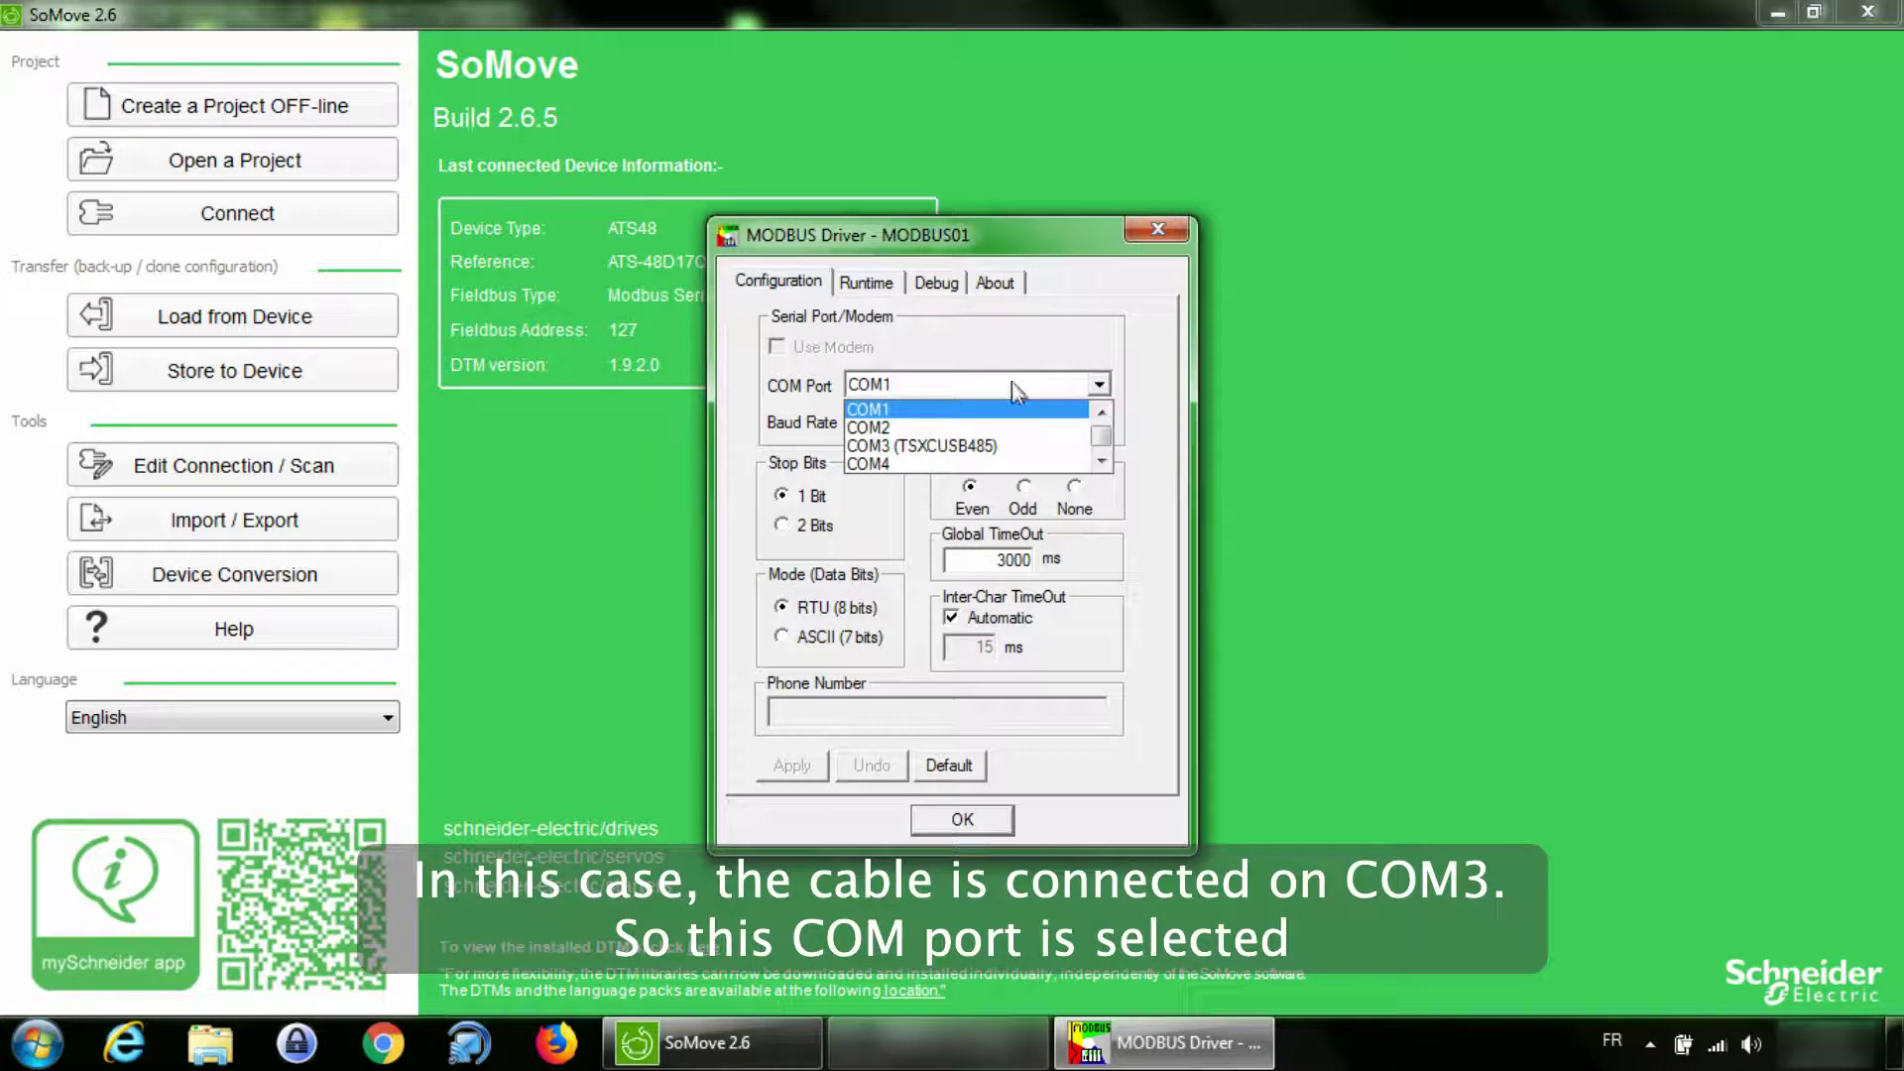
click(1006, 446)
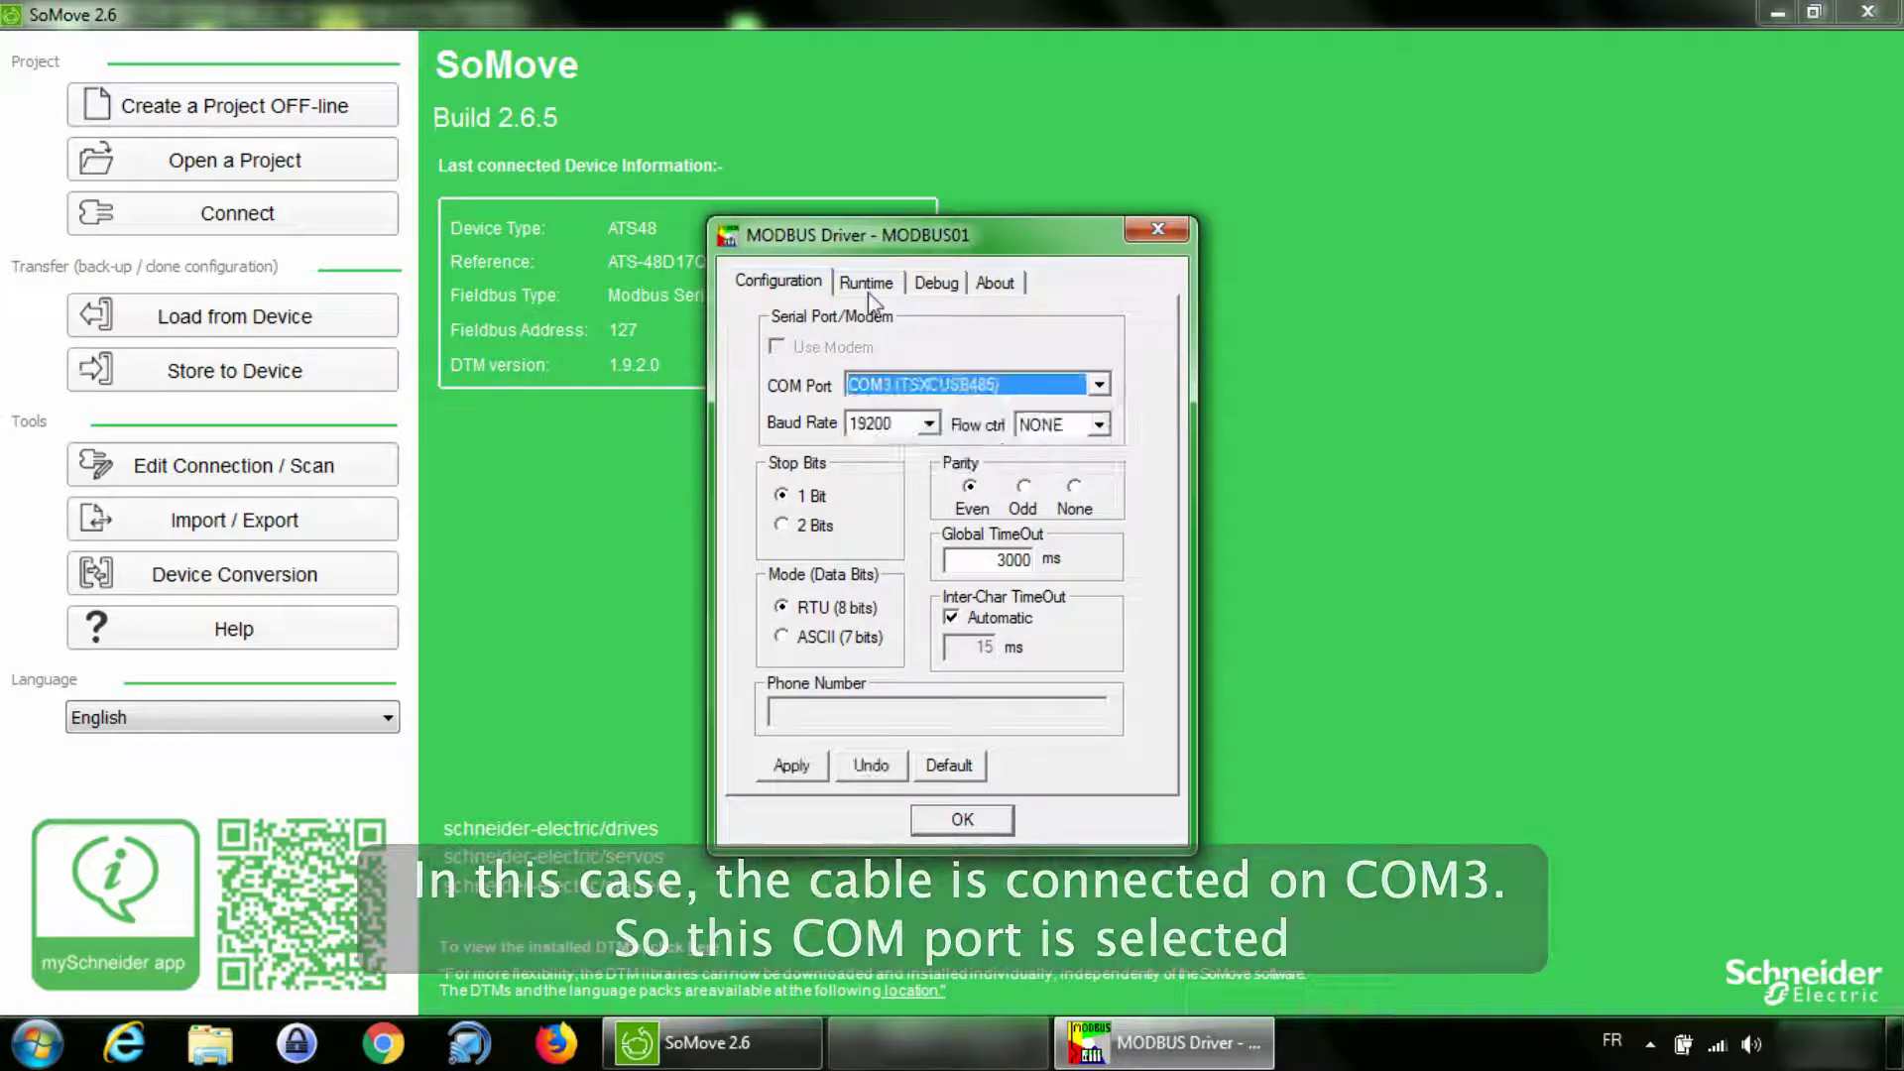
click(952, 819)
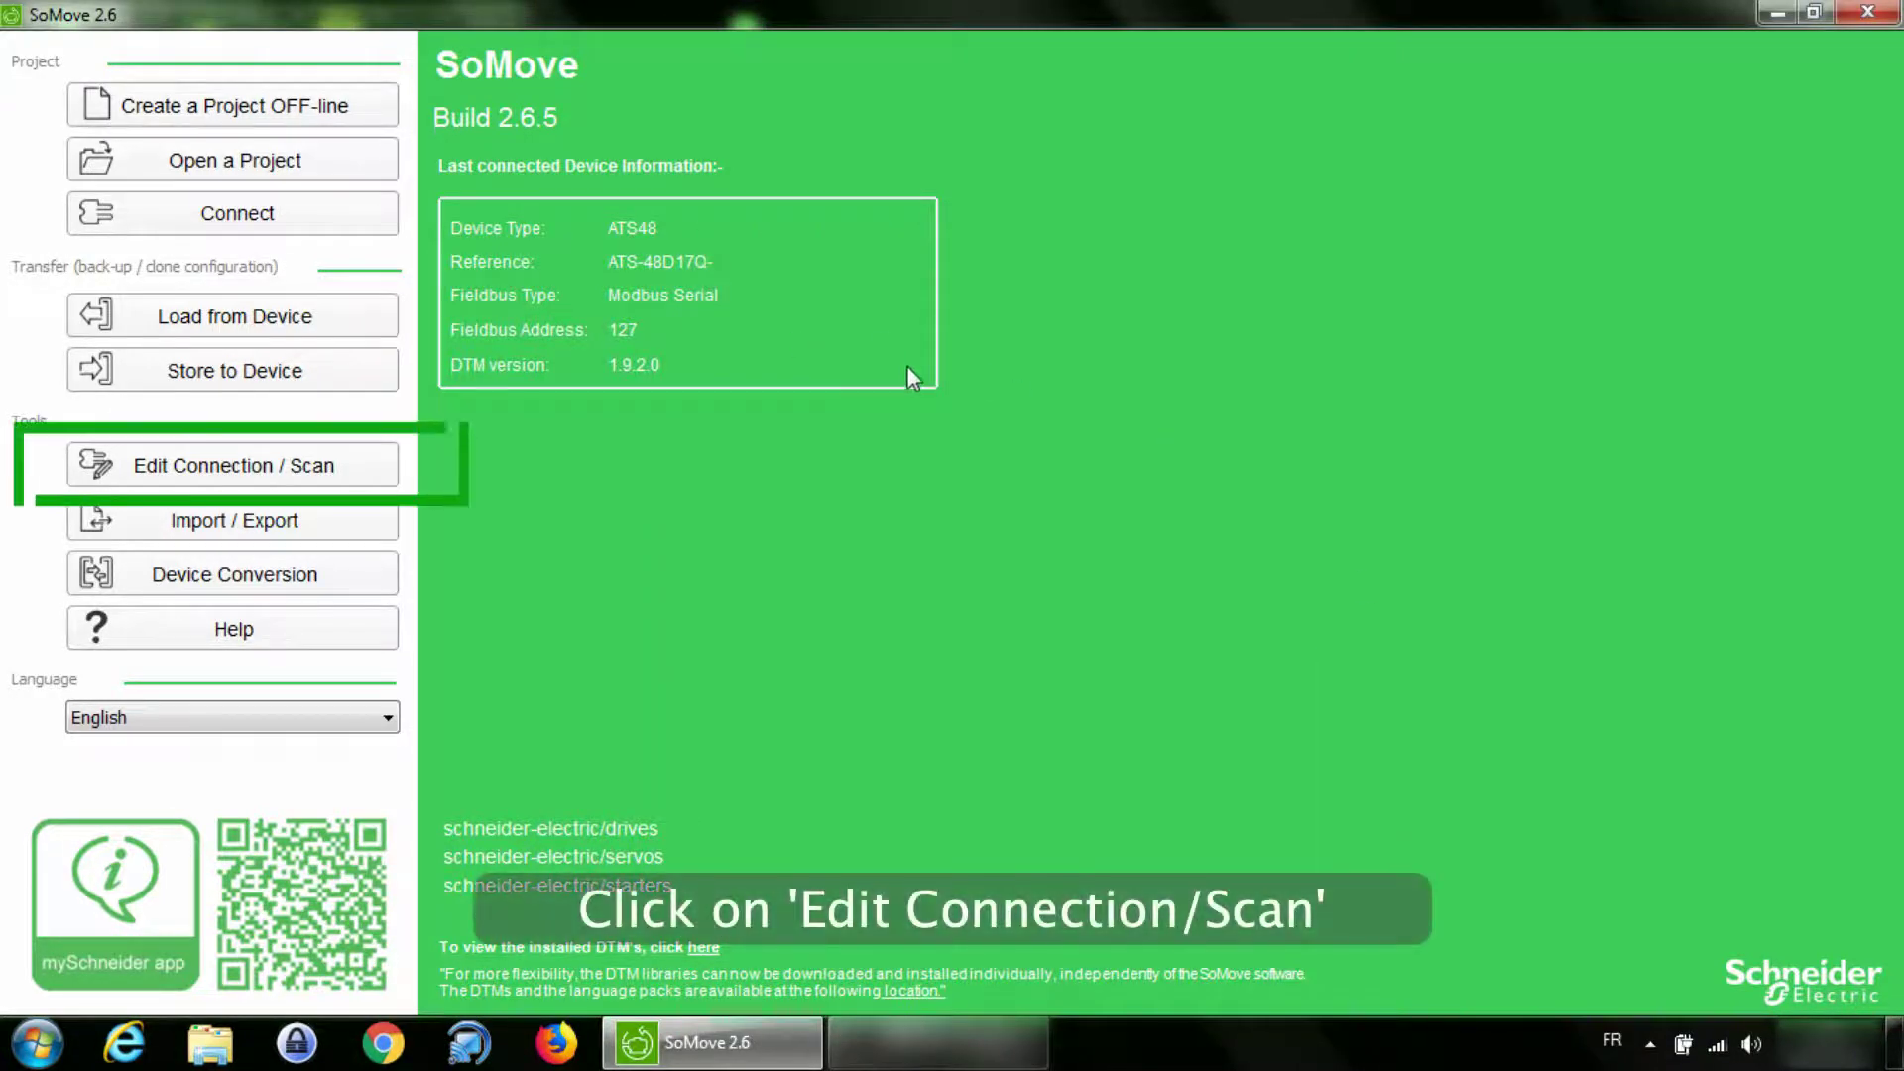
- Run a Modbus serial network scan on COM3 and dismiss the Network Scan Failed message
click(274, 467)
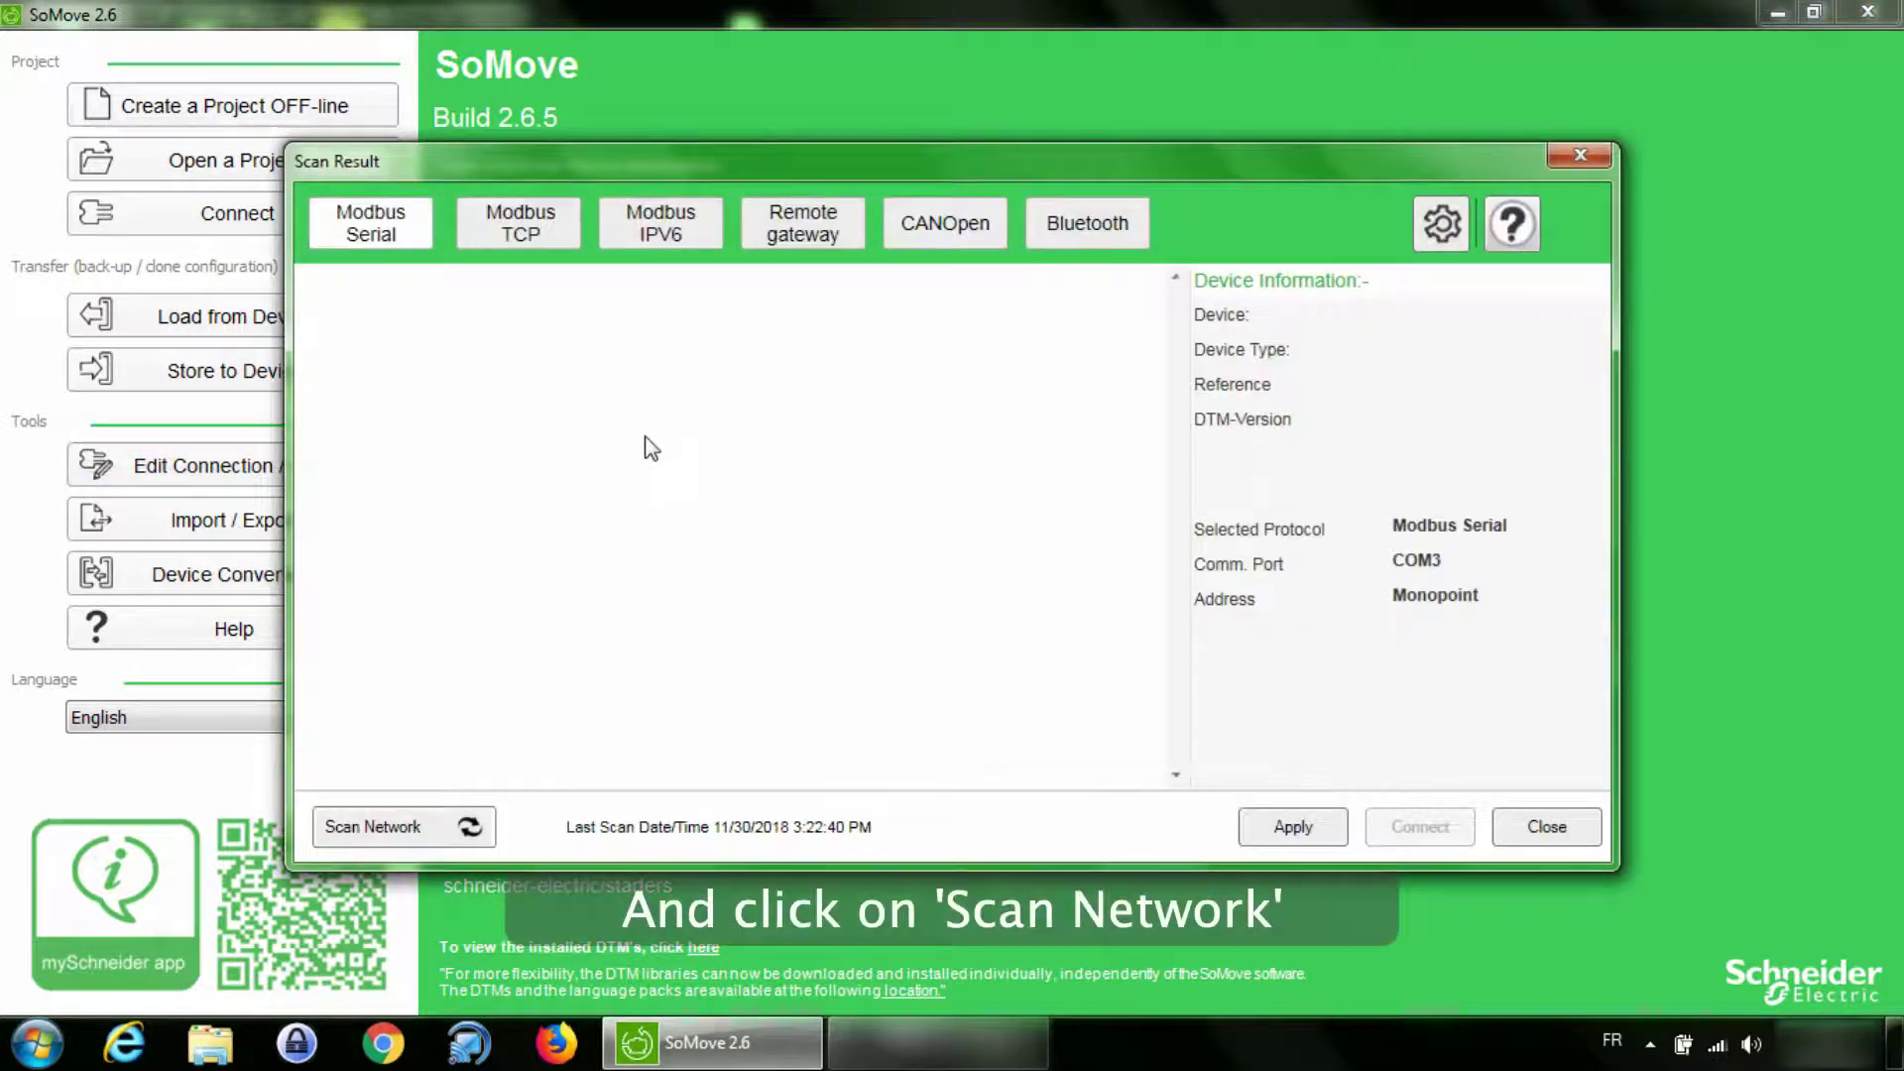
click(402, 826)
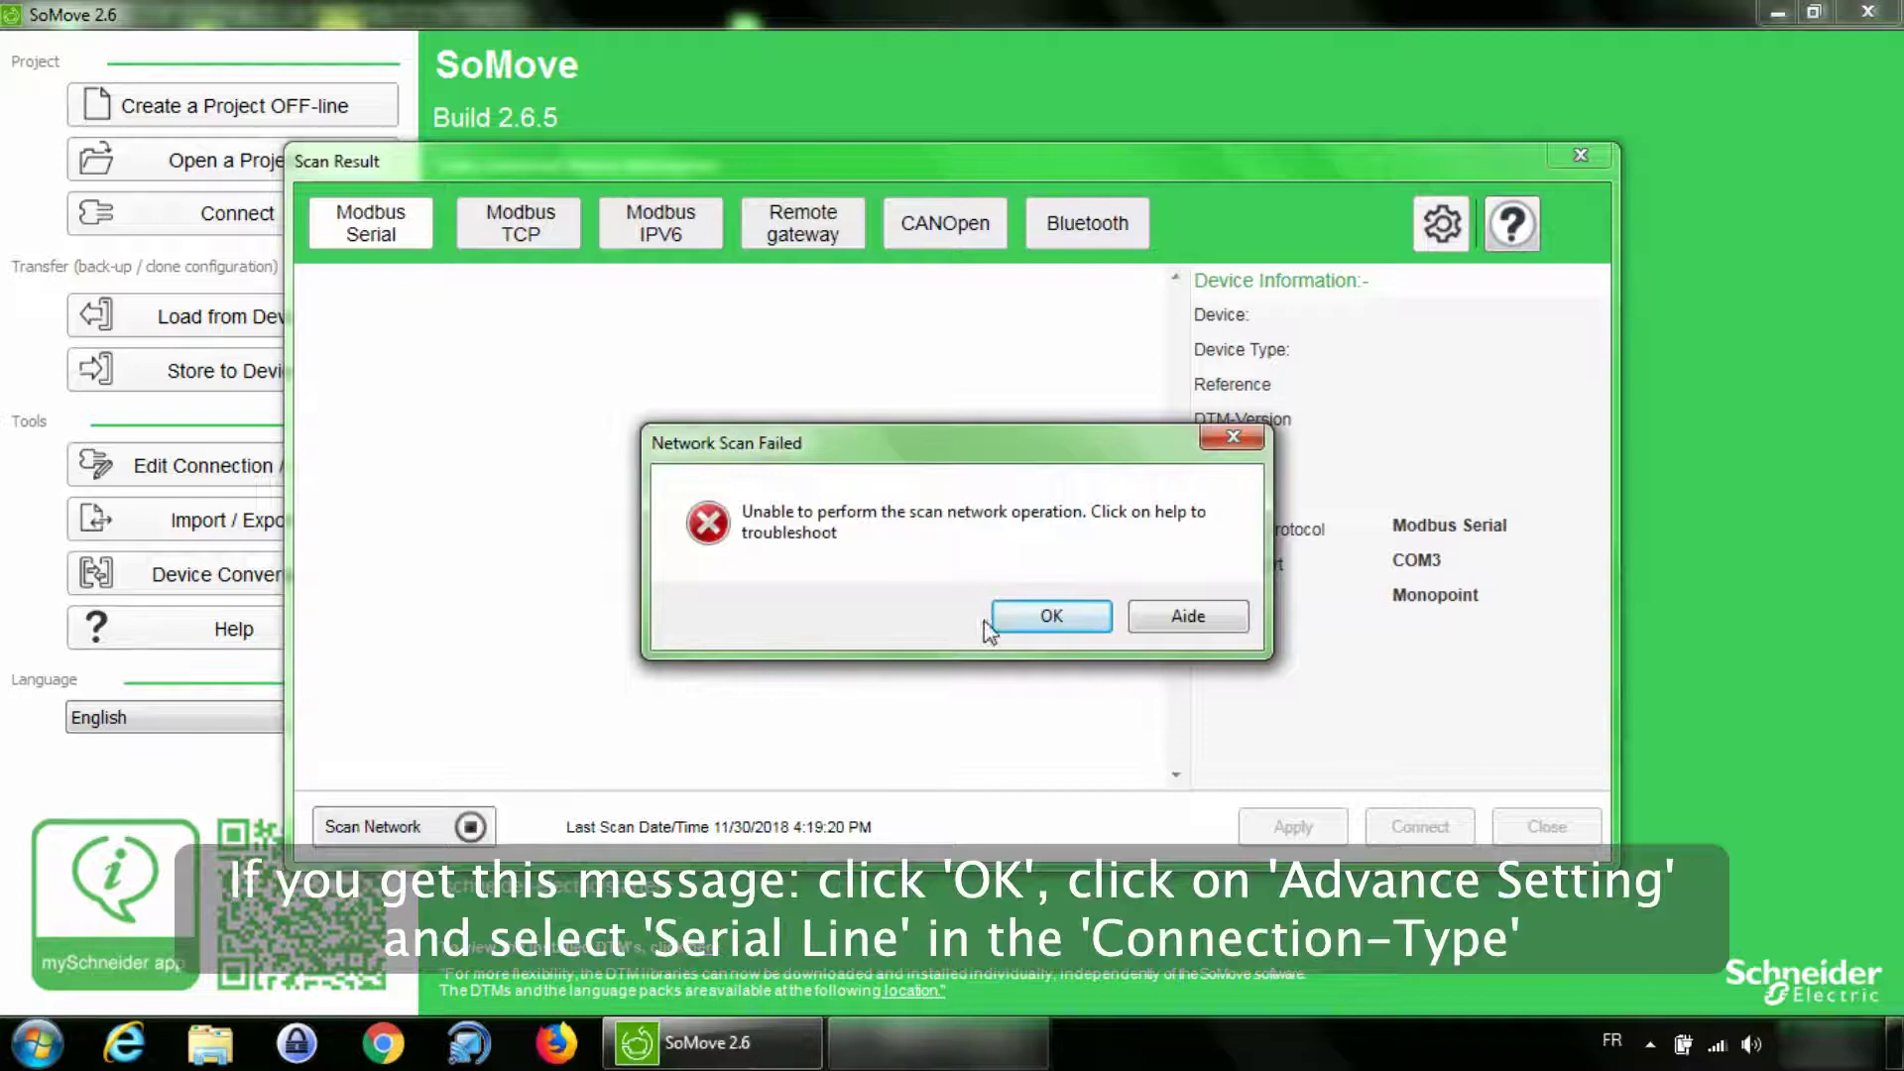
click(1035, 617)
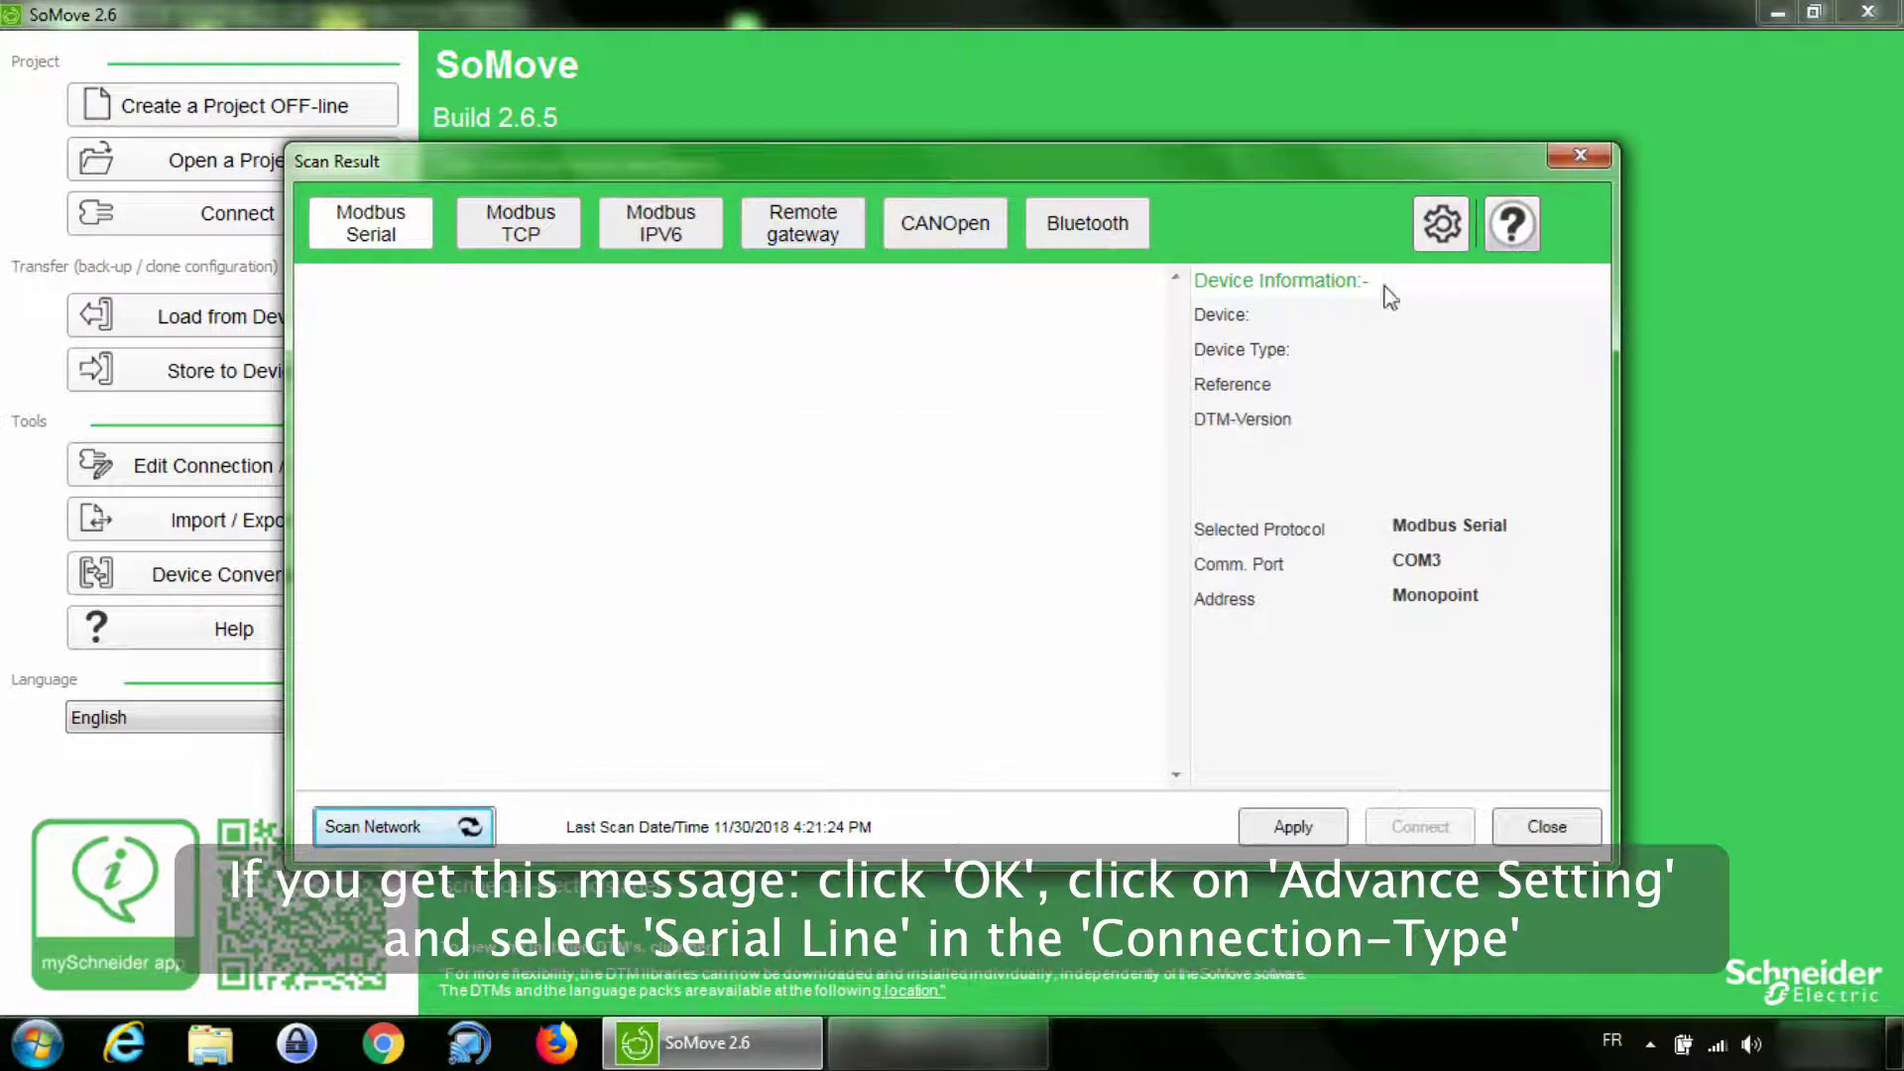
- Change the advanced connection type to Serial Line, keeping the COM port on COM3
click(1432, 241)
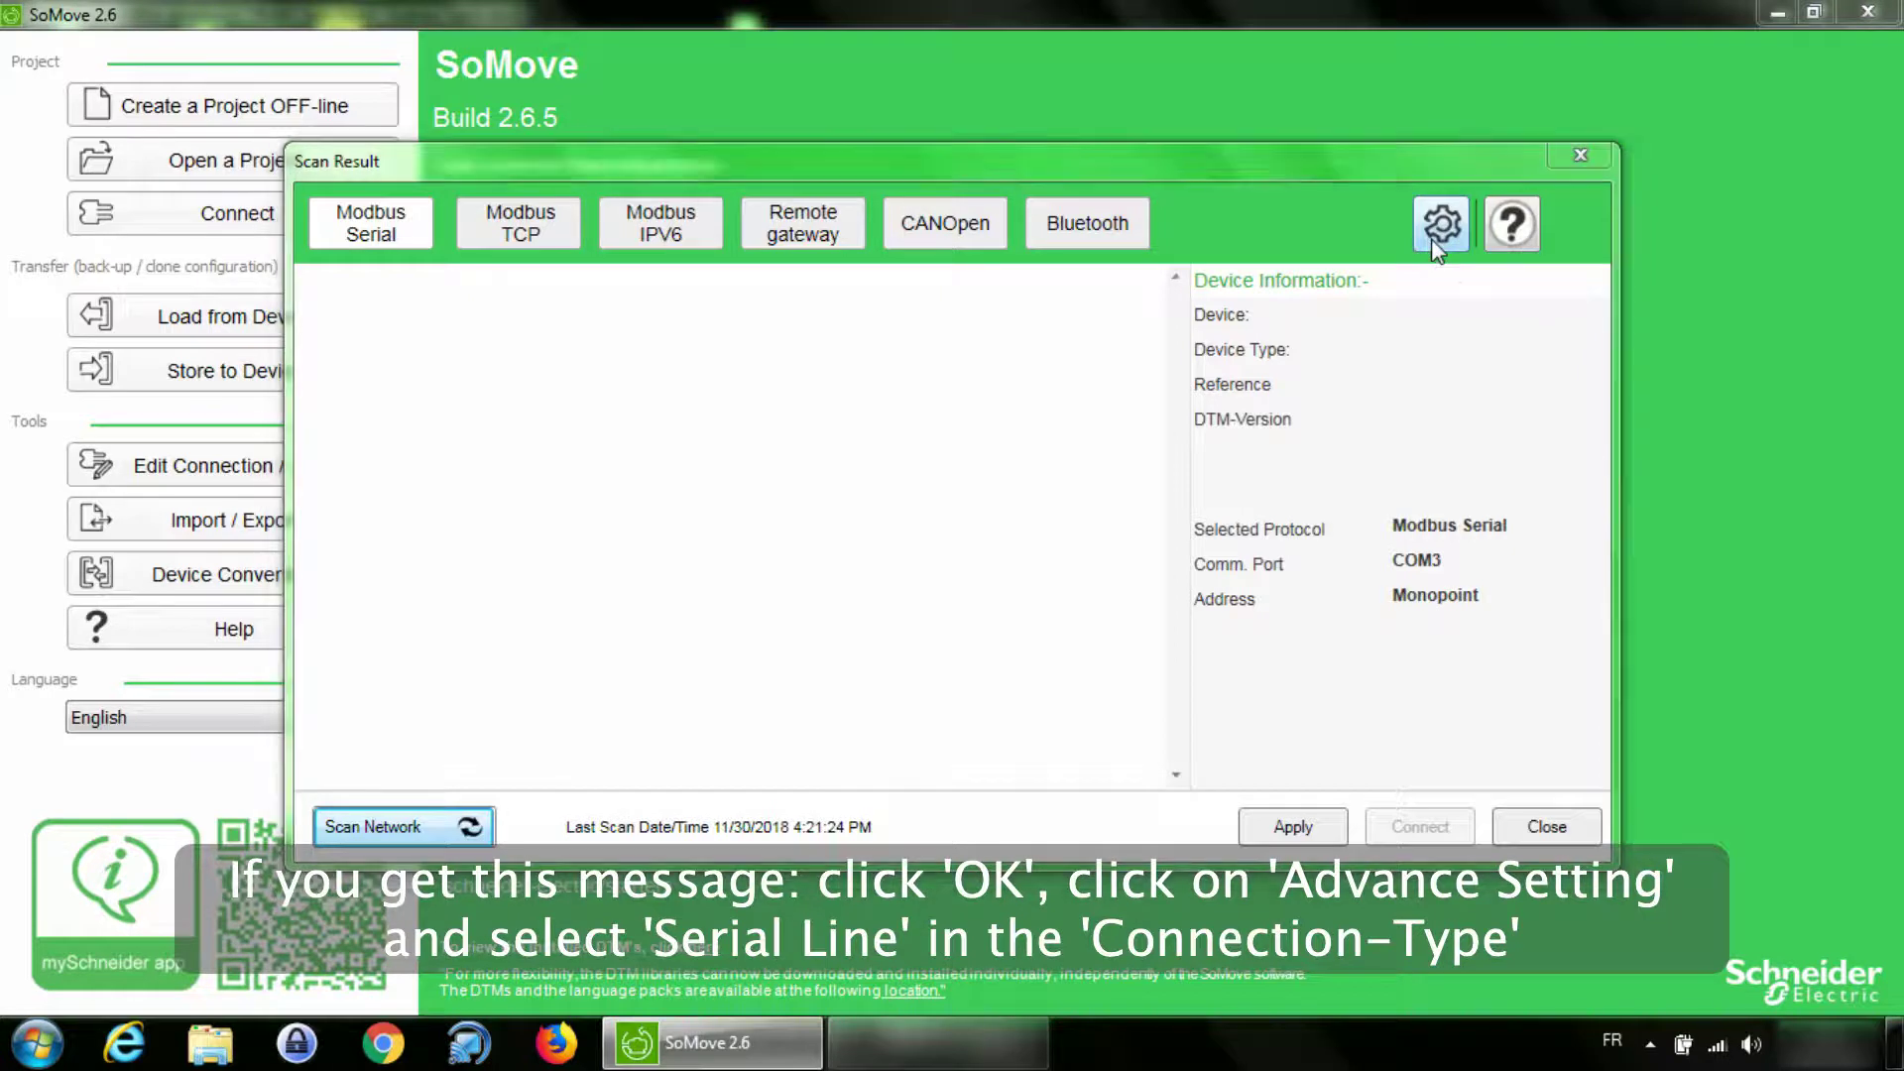
click(716, 295)
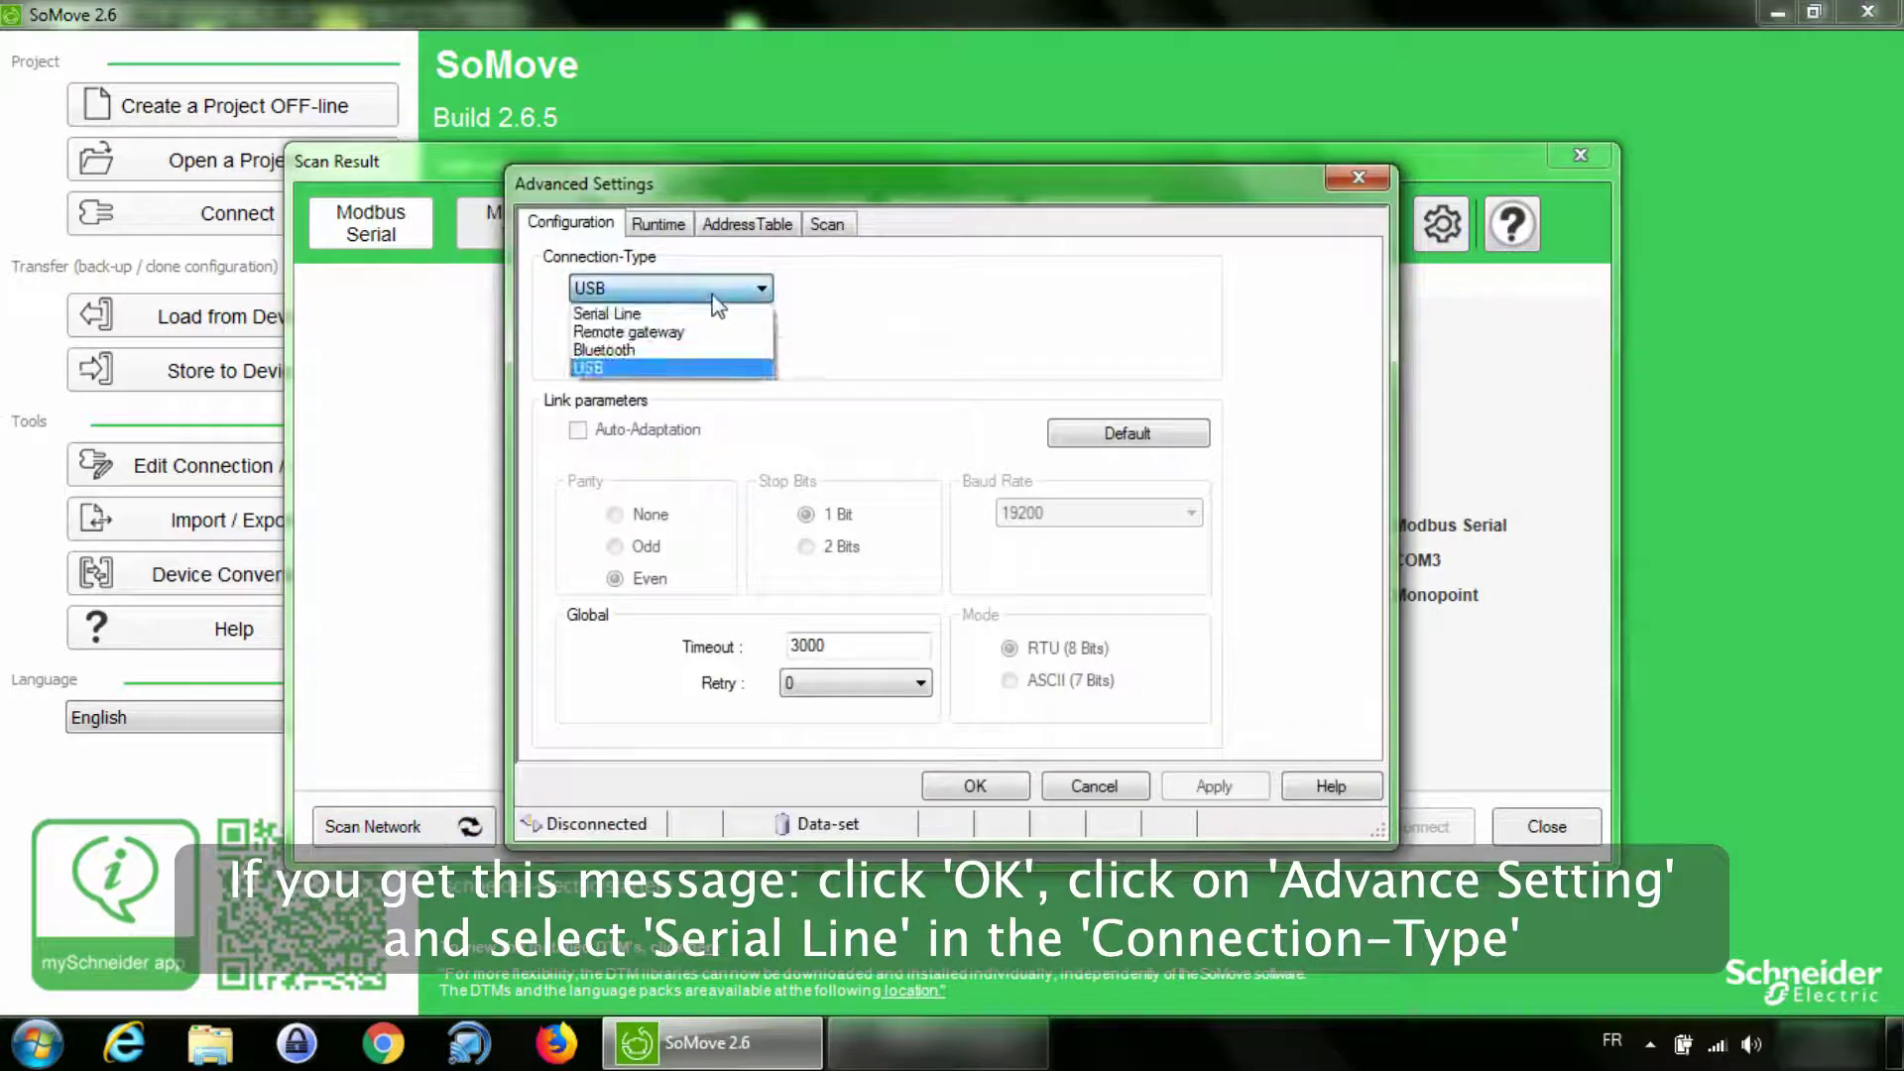
click(658, 316)
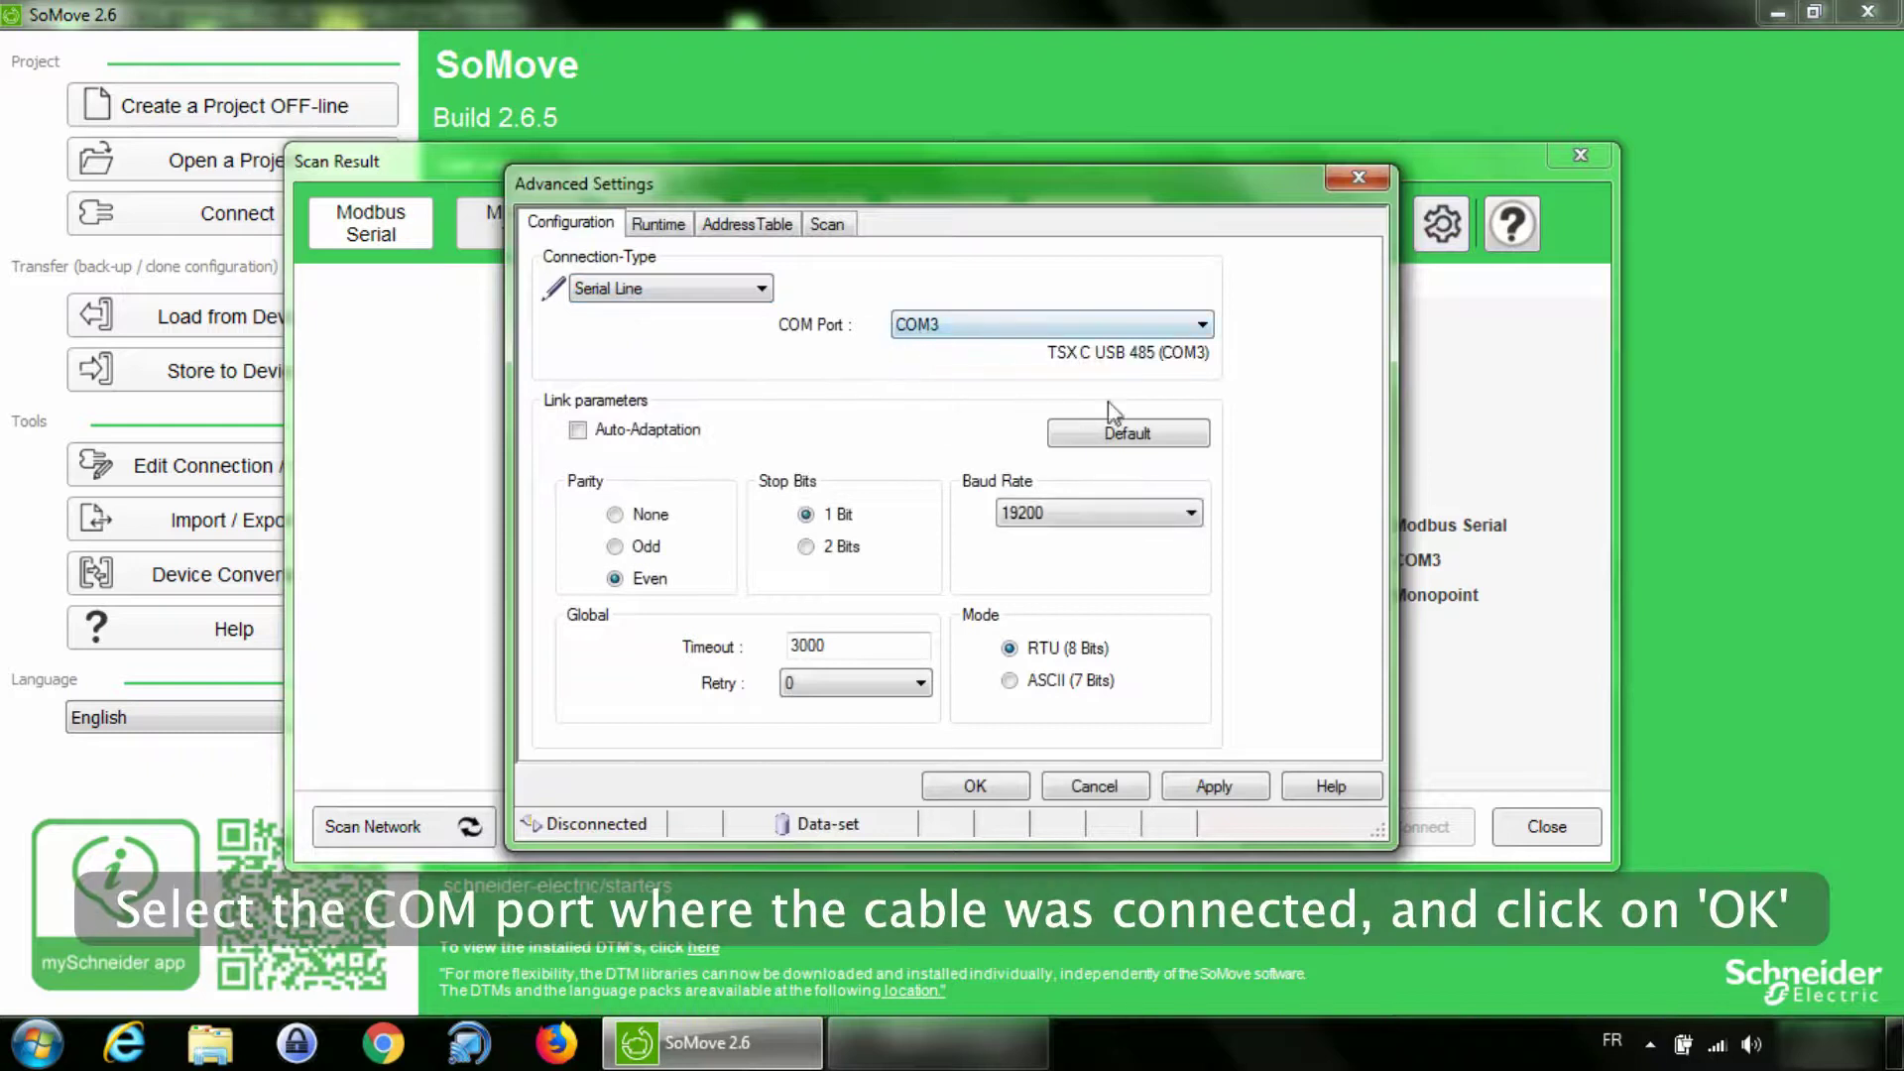
click(1096, 326)
click(1091, 339)
click(975, 787)
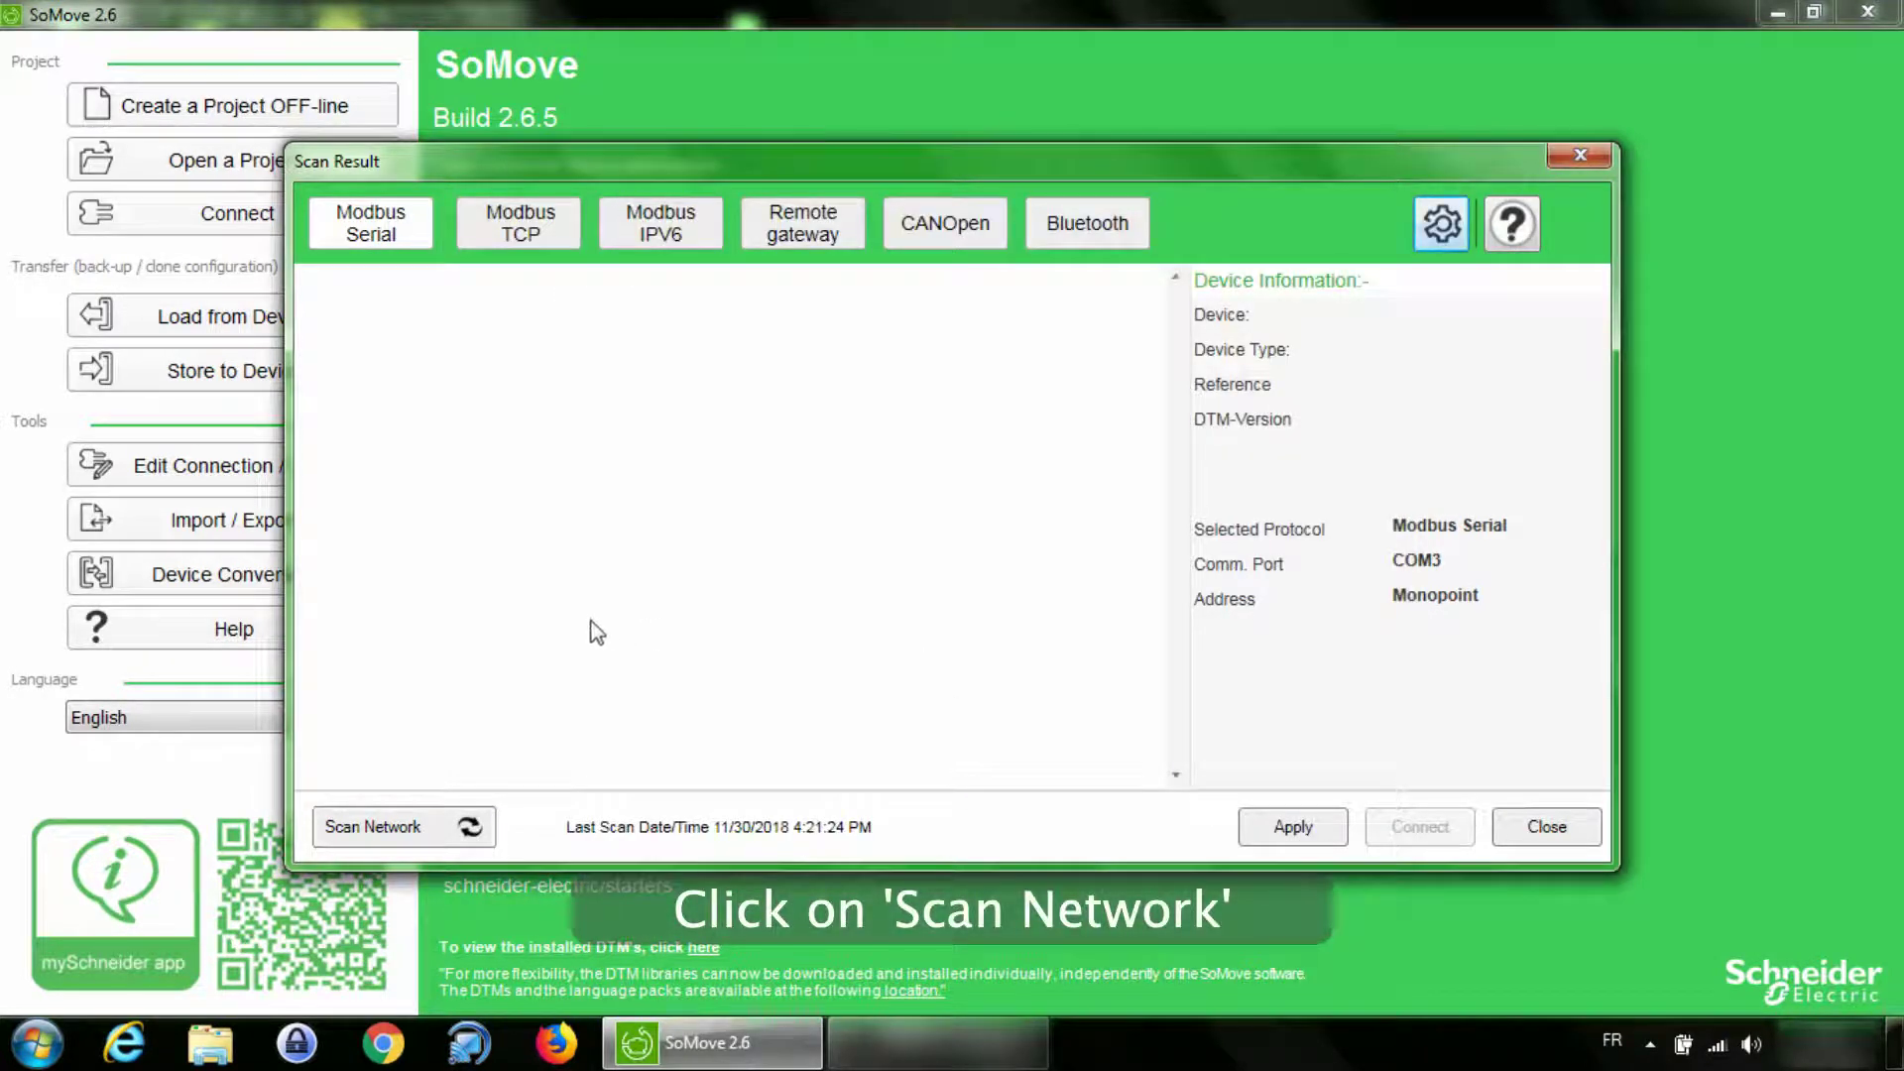
- Rescan, open the found ATS48's DTM, and accept the DANGER warning to go online
click(413, 828)
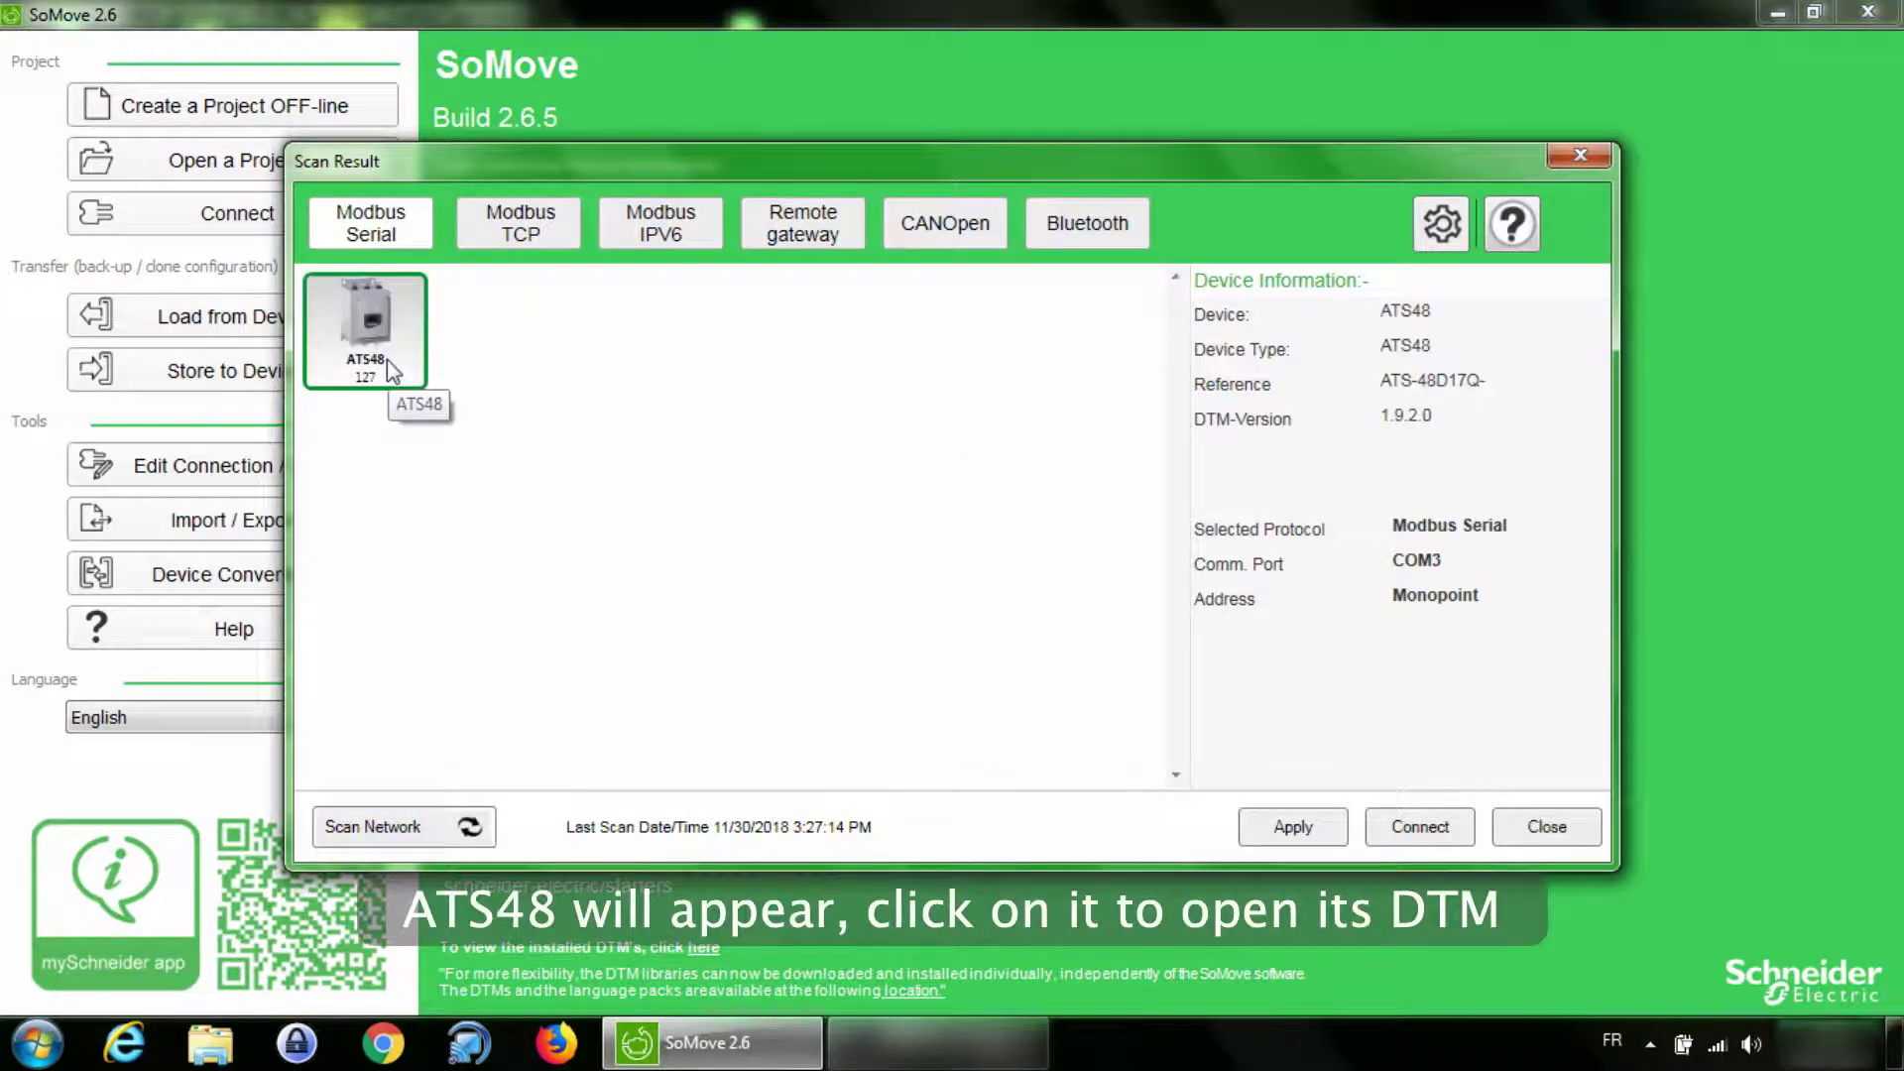
double_click(387, 359)
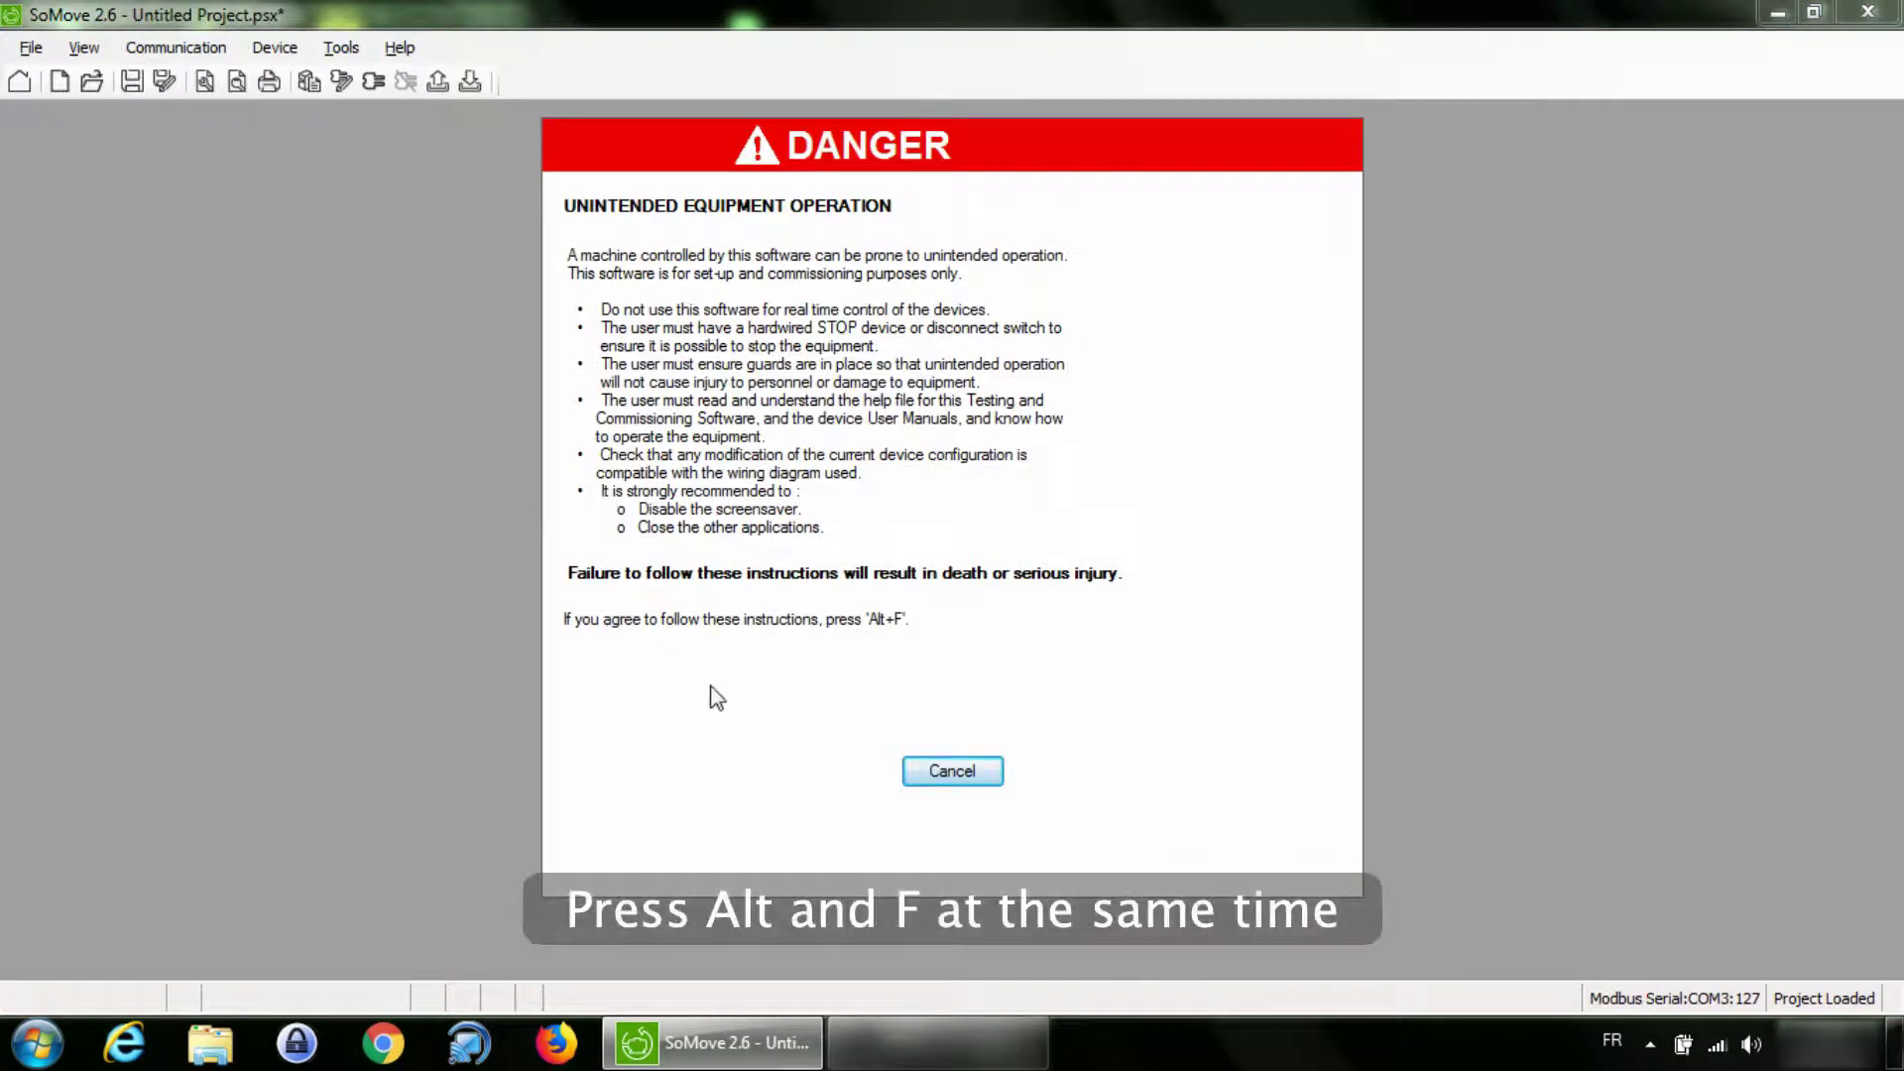
key(alt+f)
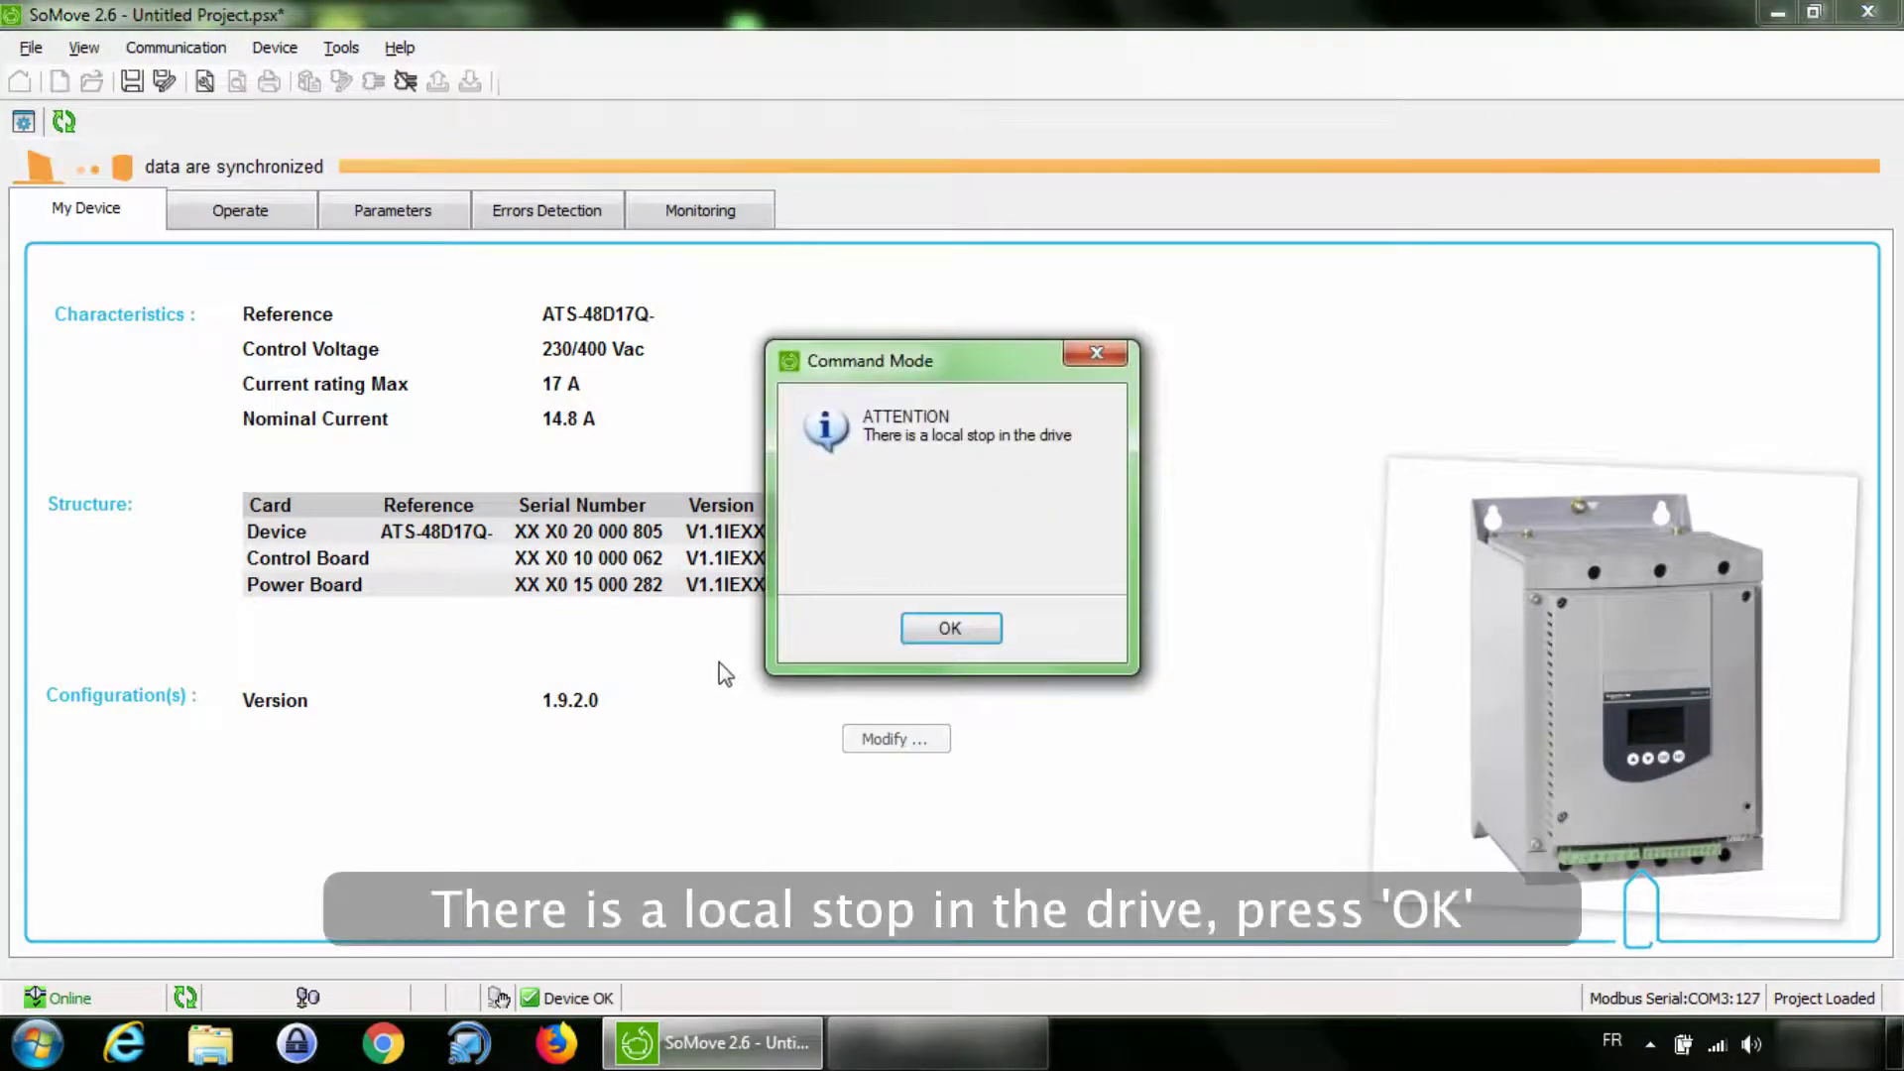
- Dismiss the local-stop notice and view the ATS48's Operate monitoring values and main settings
click(958, 629)
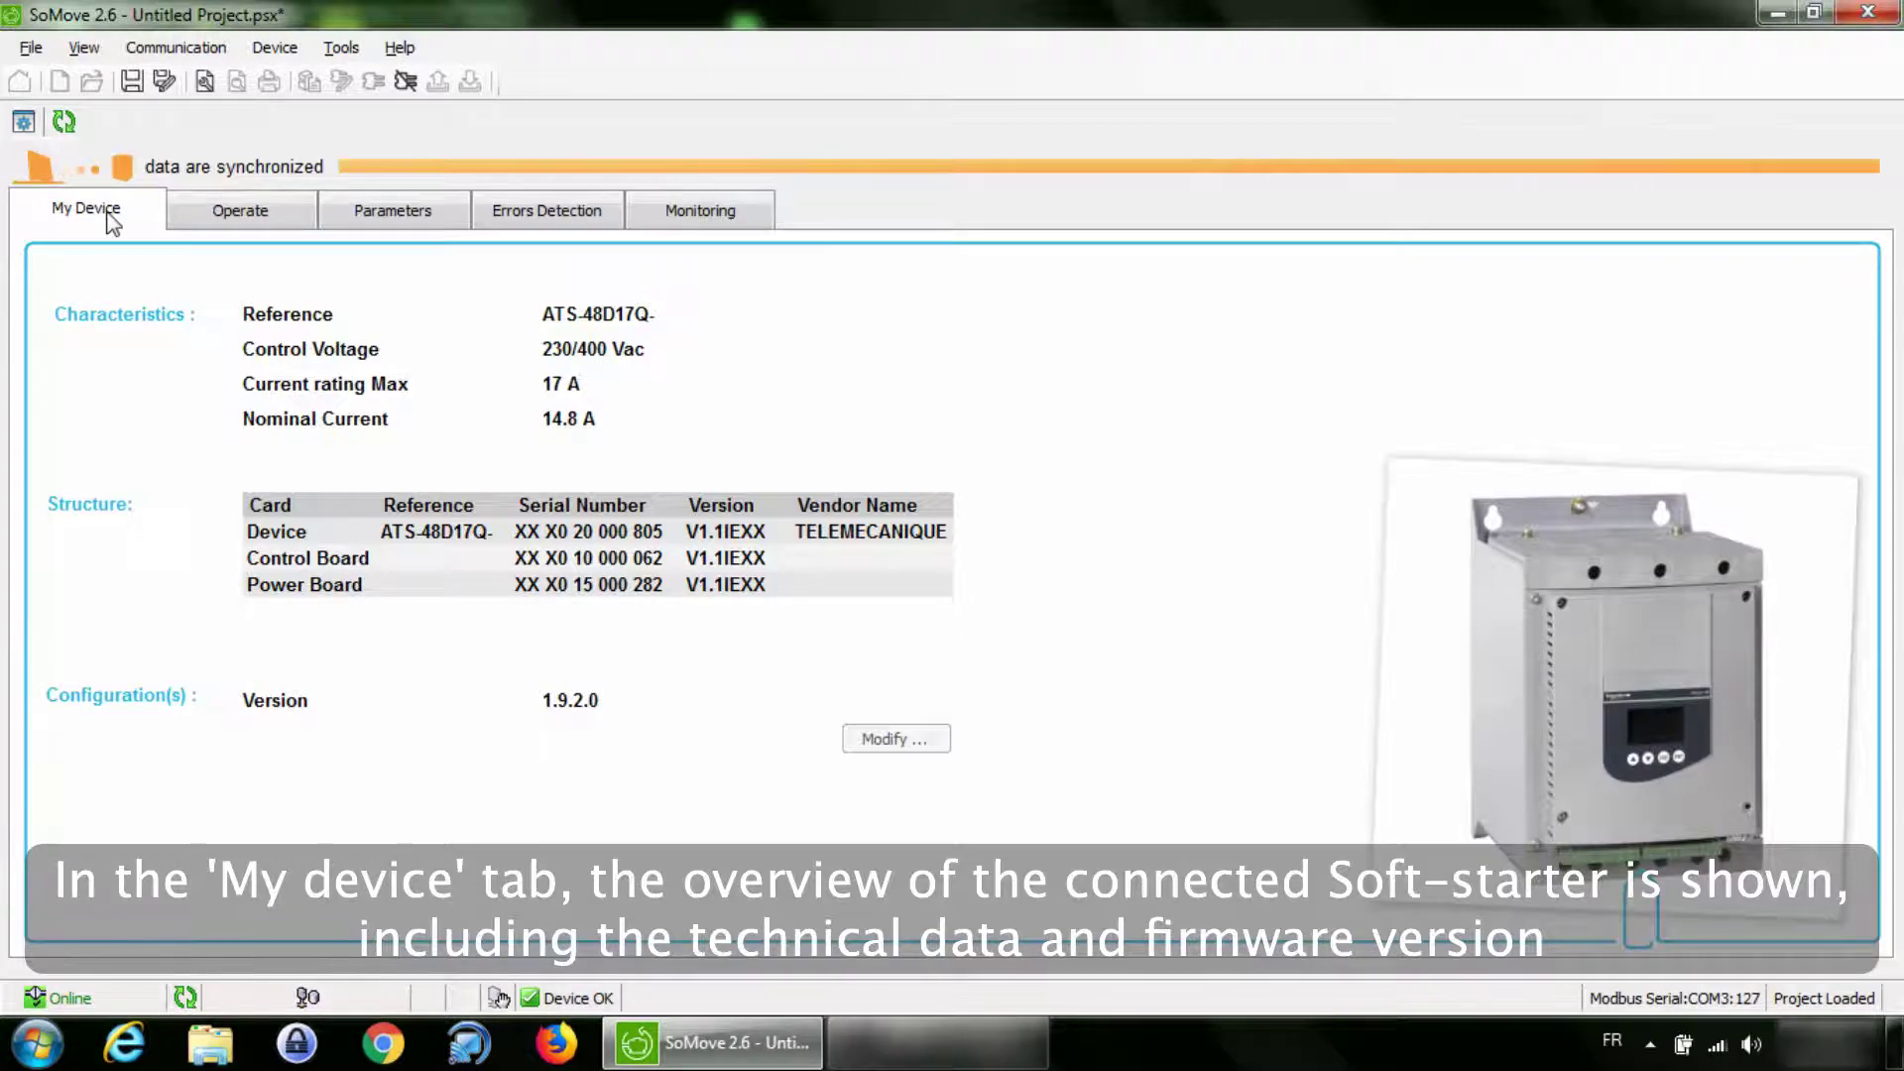
click(214, 220)
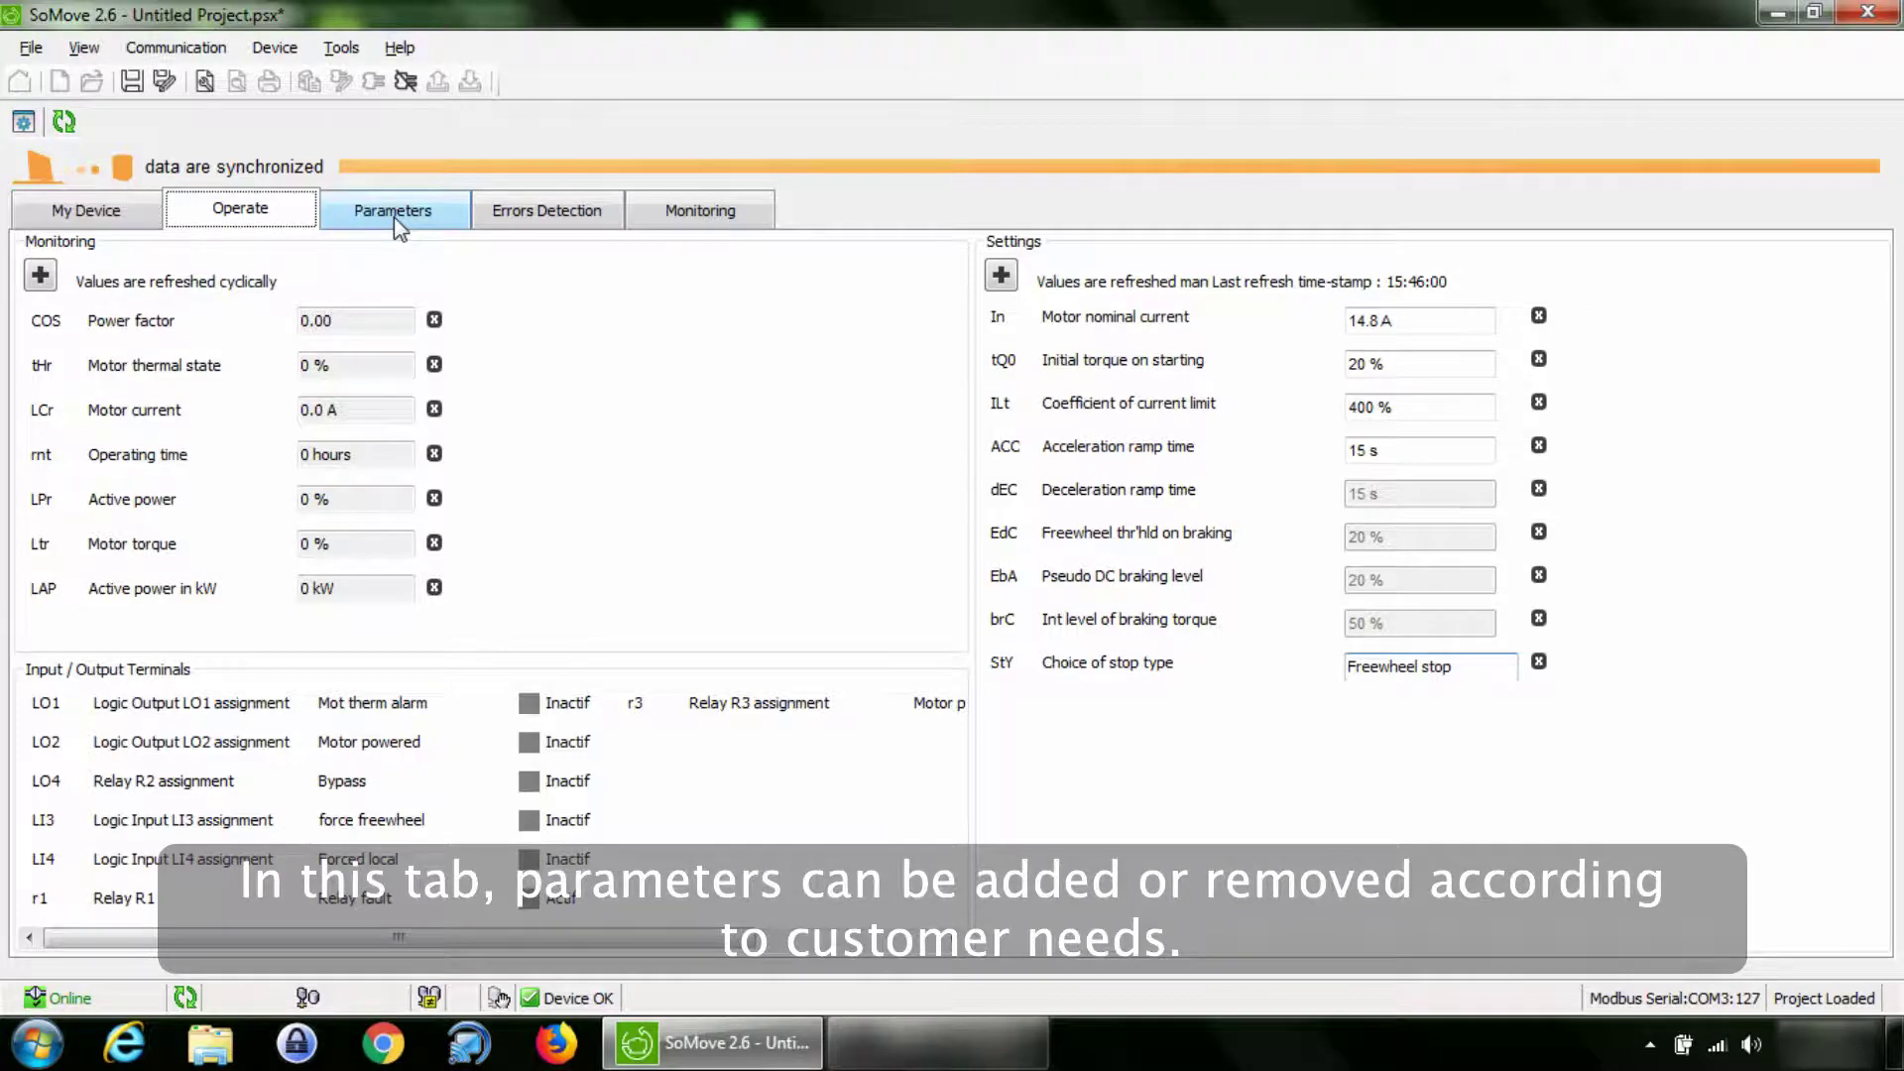
- Show the ATS48 Settings parameters, including 14.8 A motor nominal current and 15 s ramps
click(395, 218)
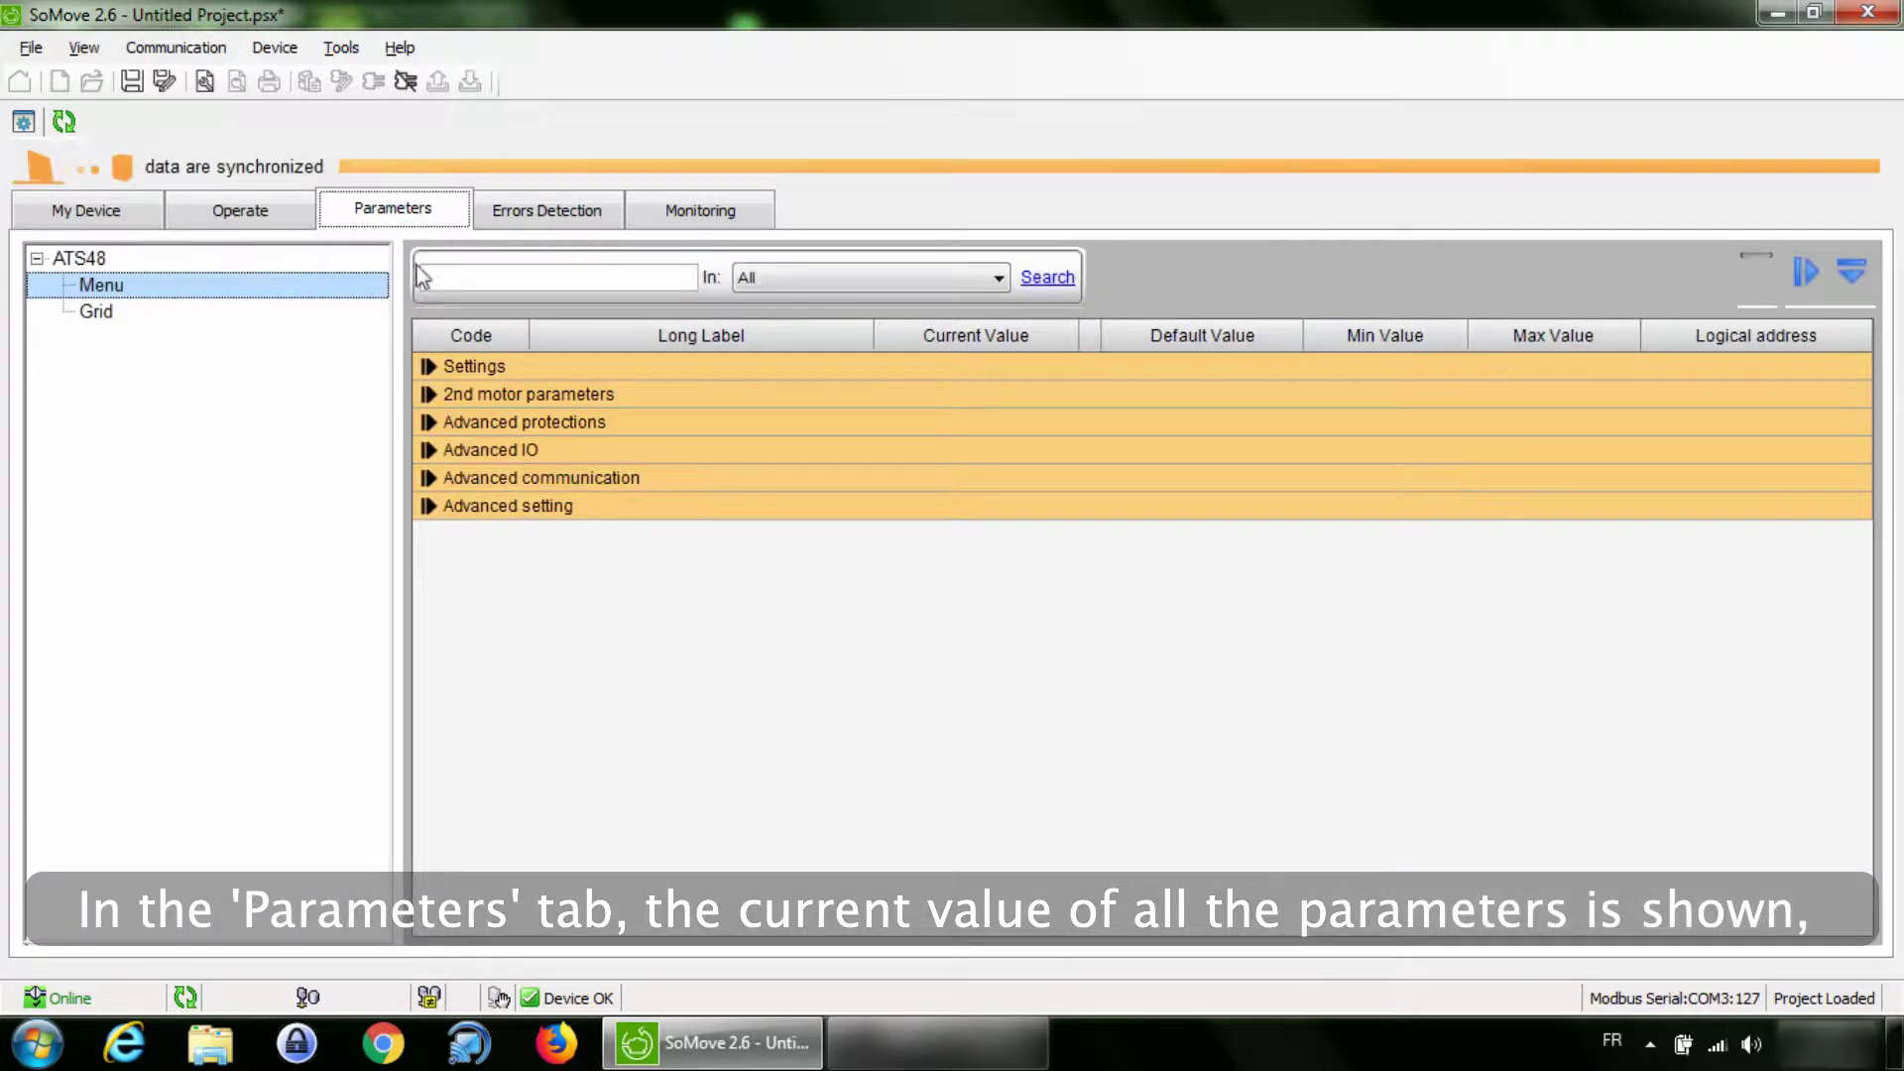
click(428, 367)
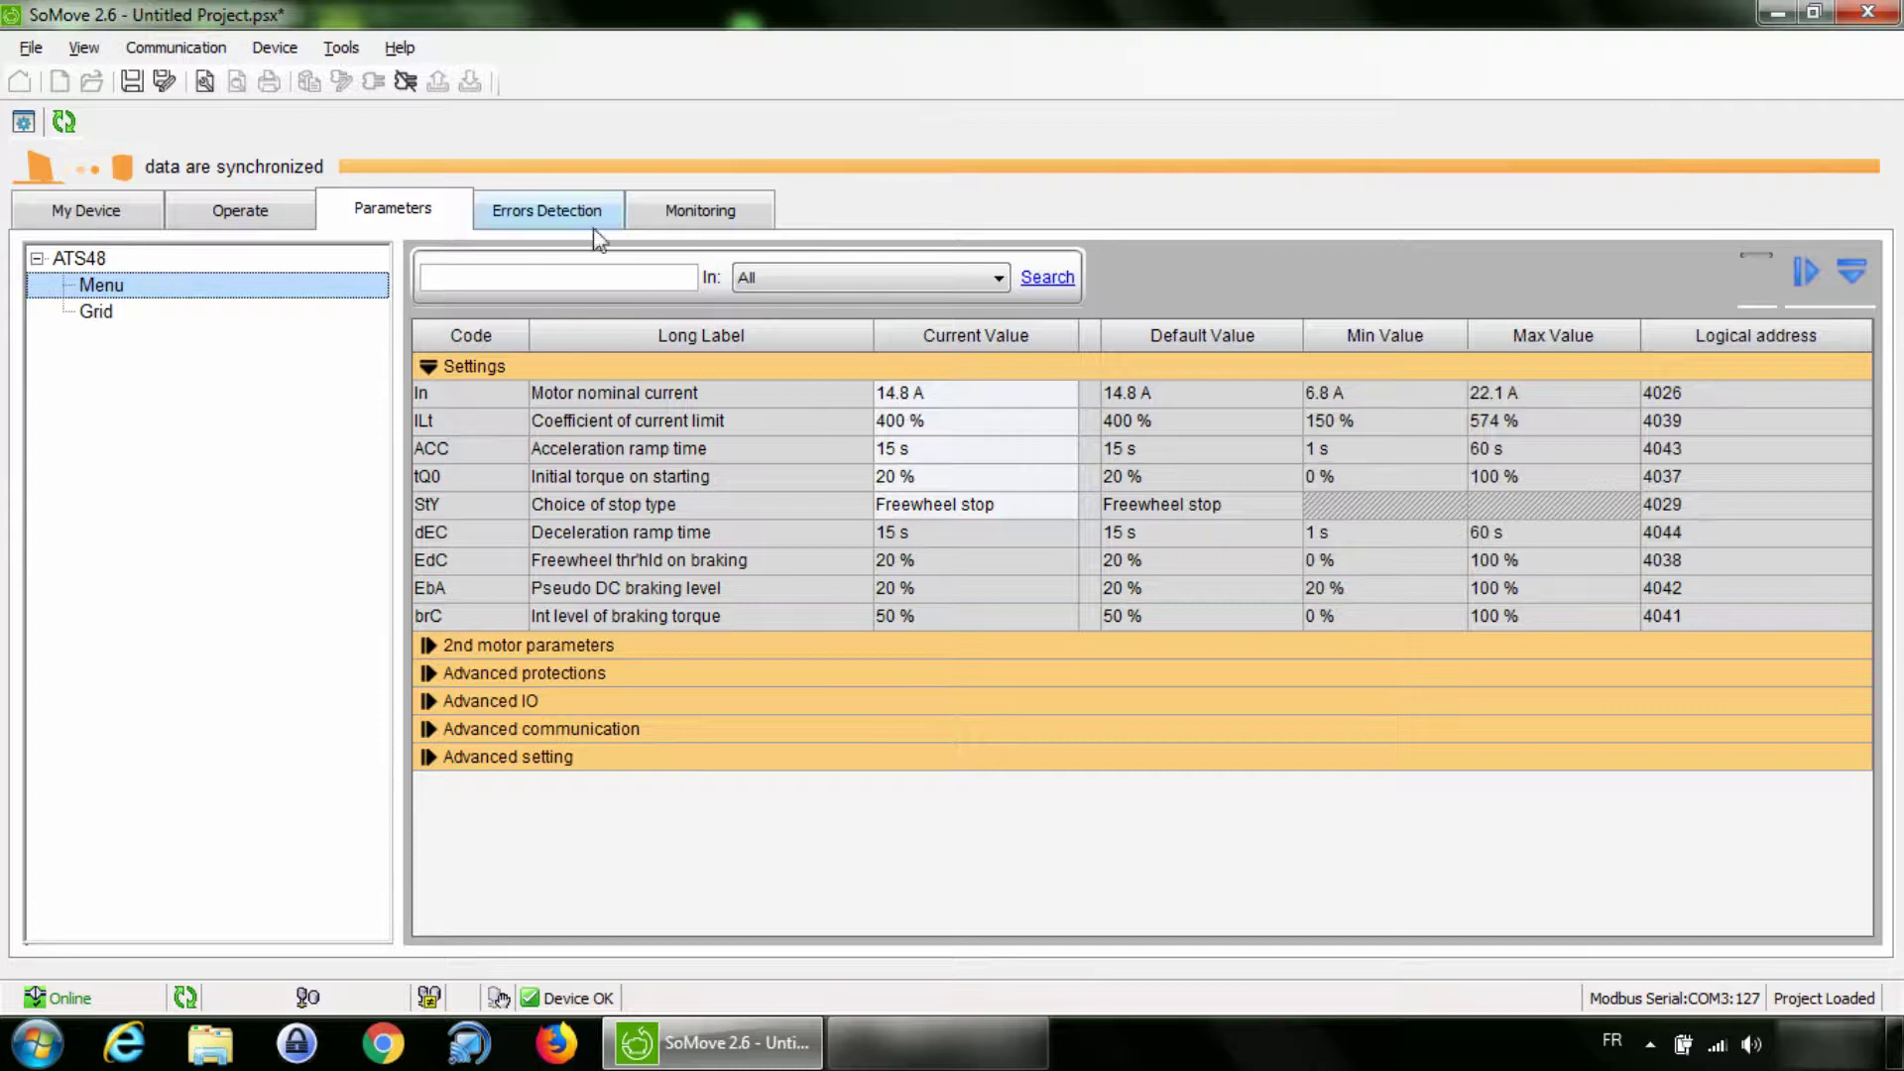
click(400, 51)
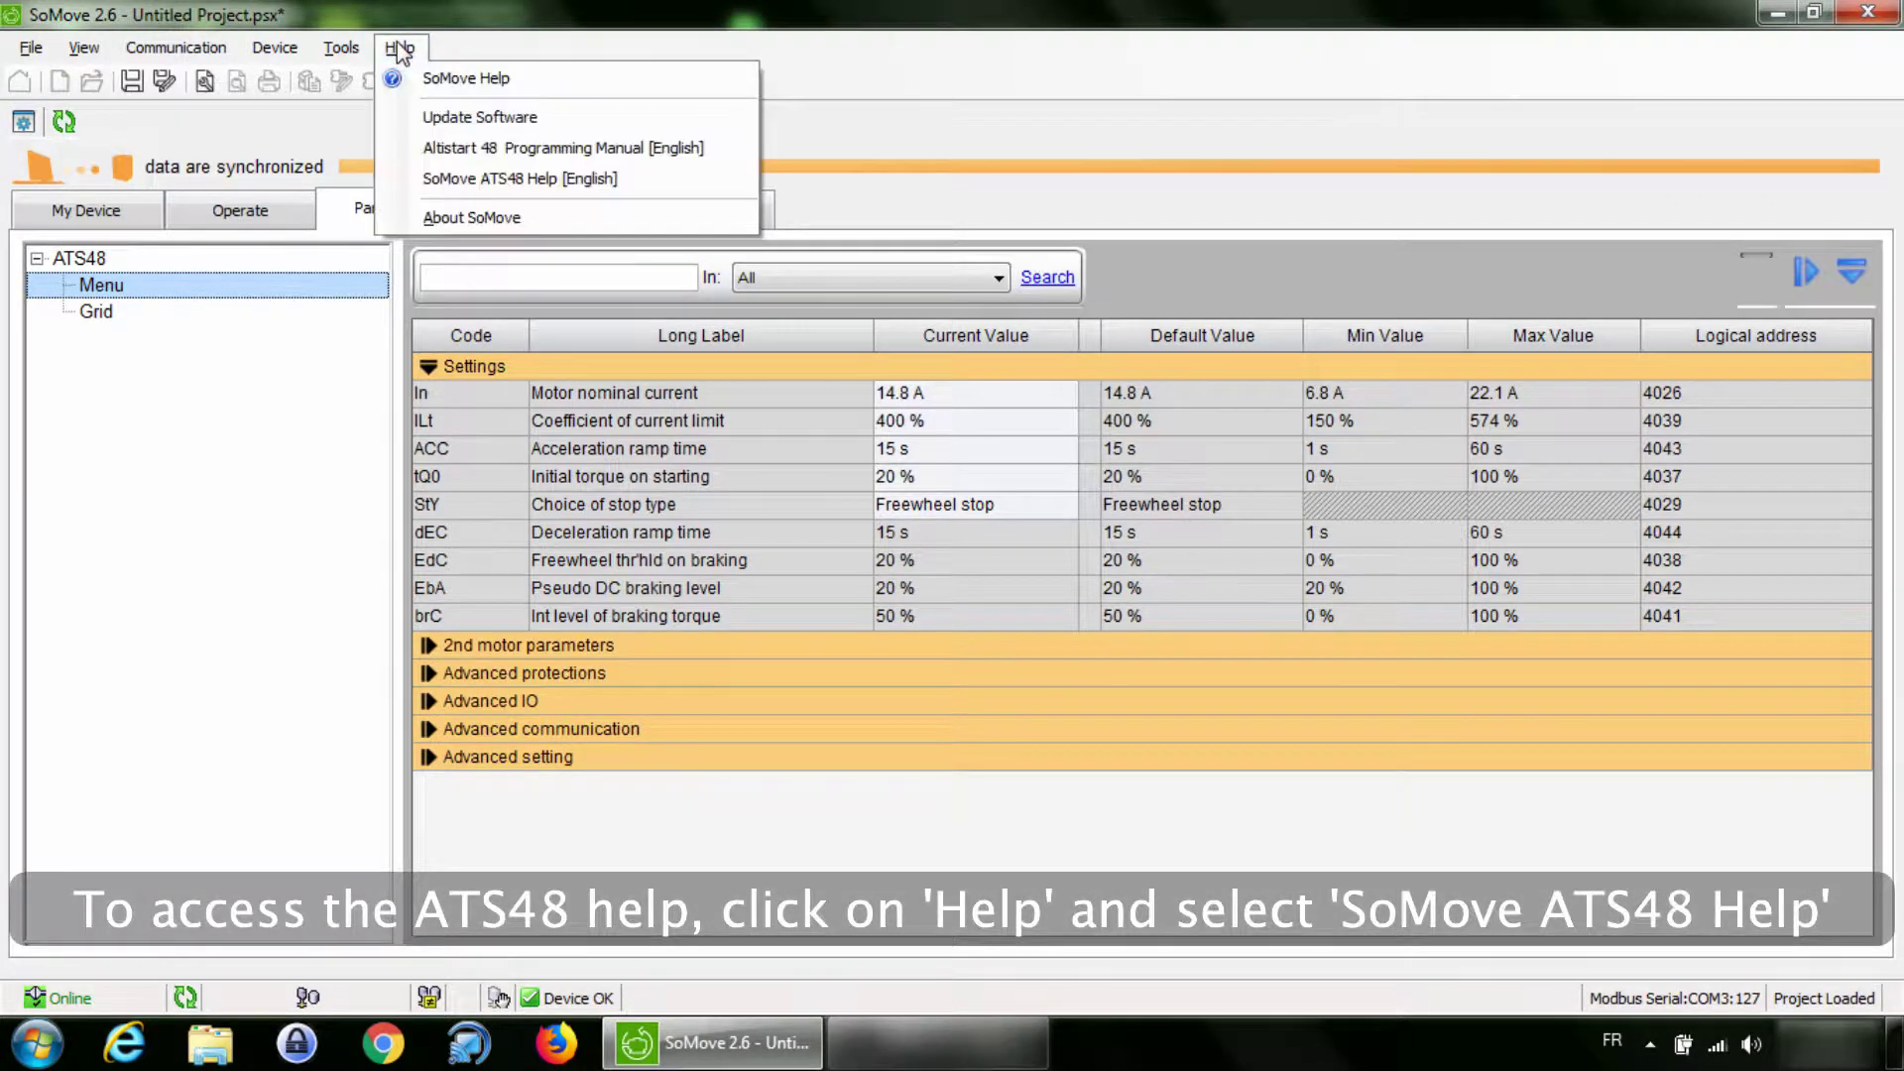
click(468, 181)
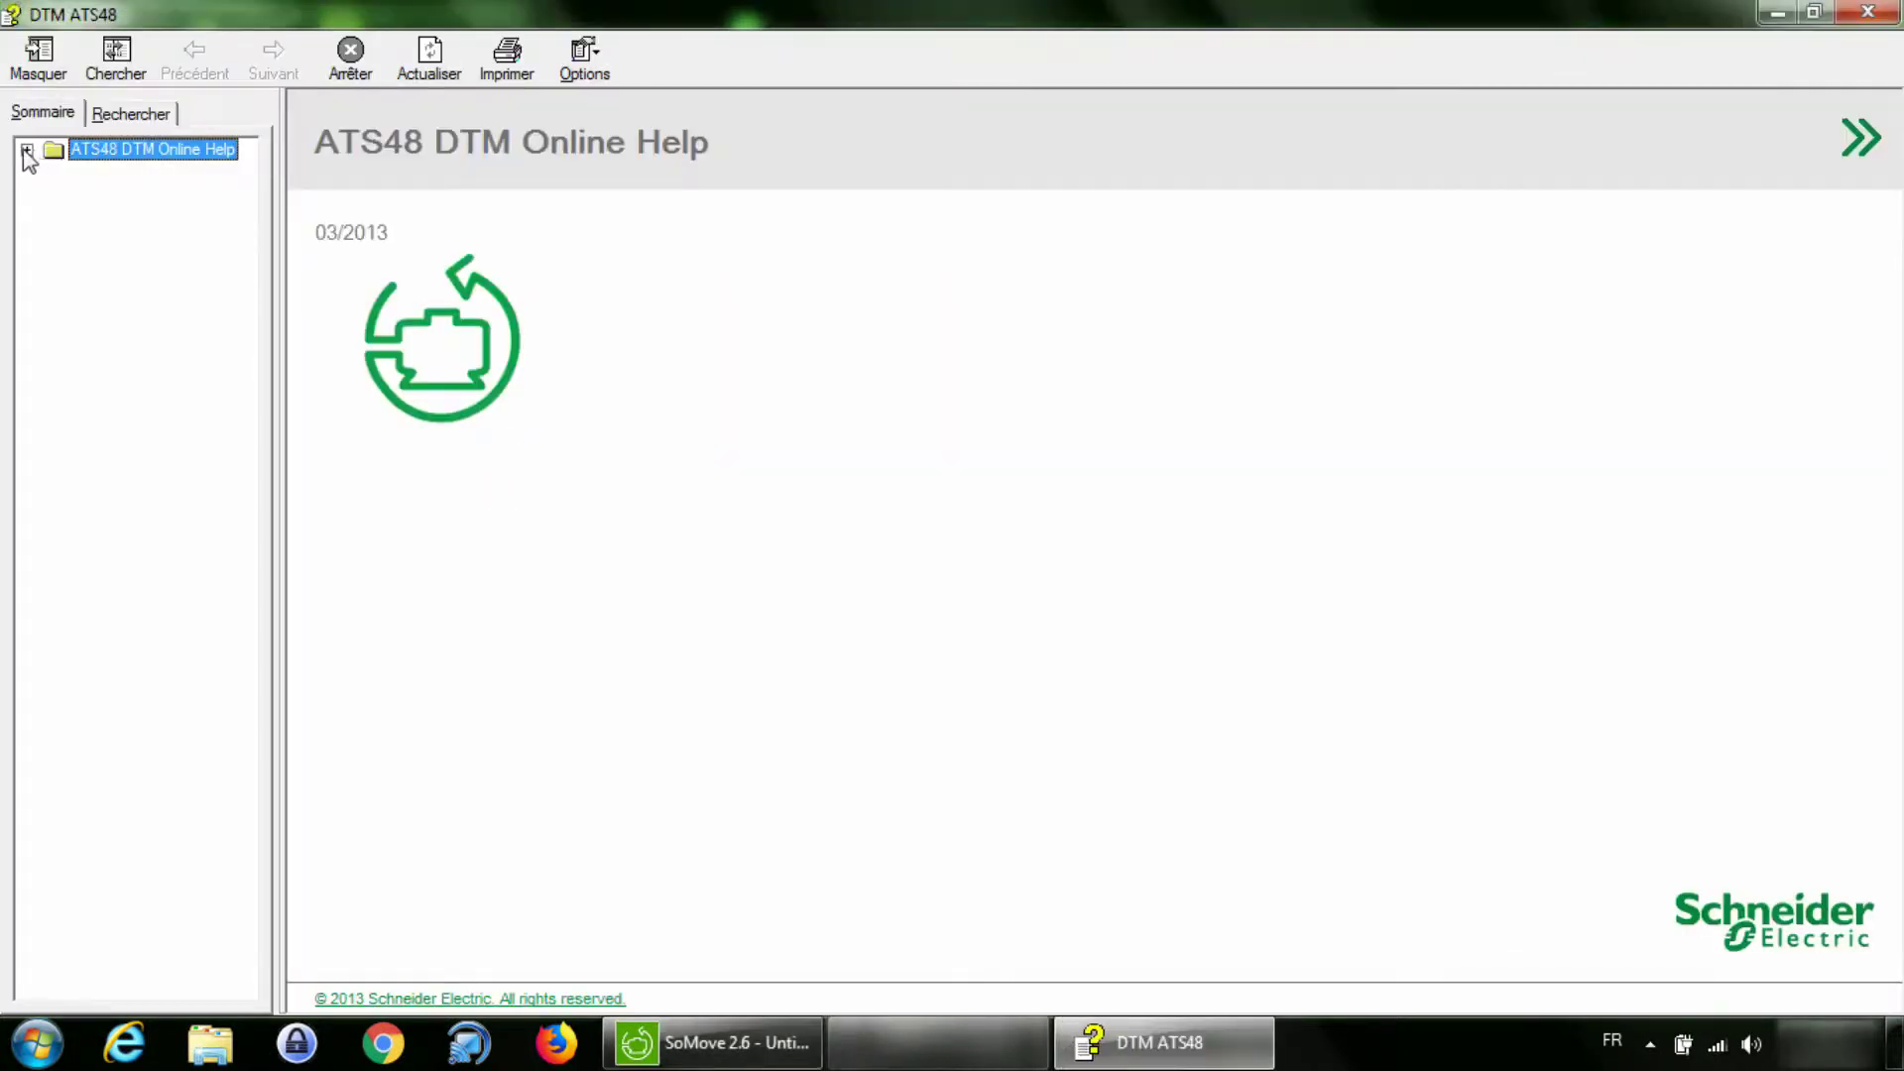
click(27, 150)
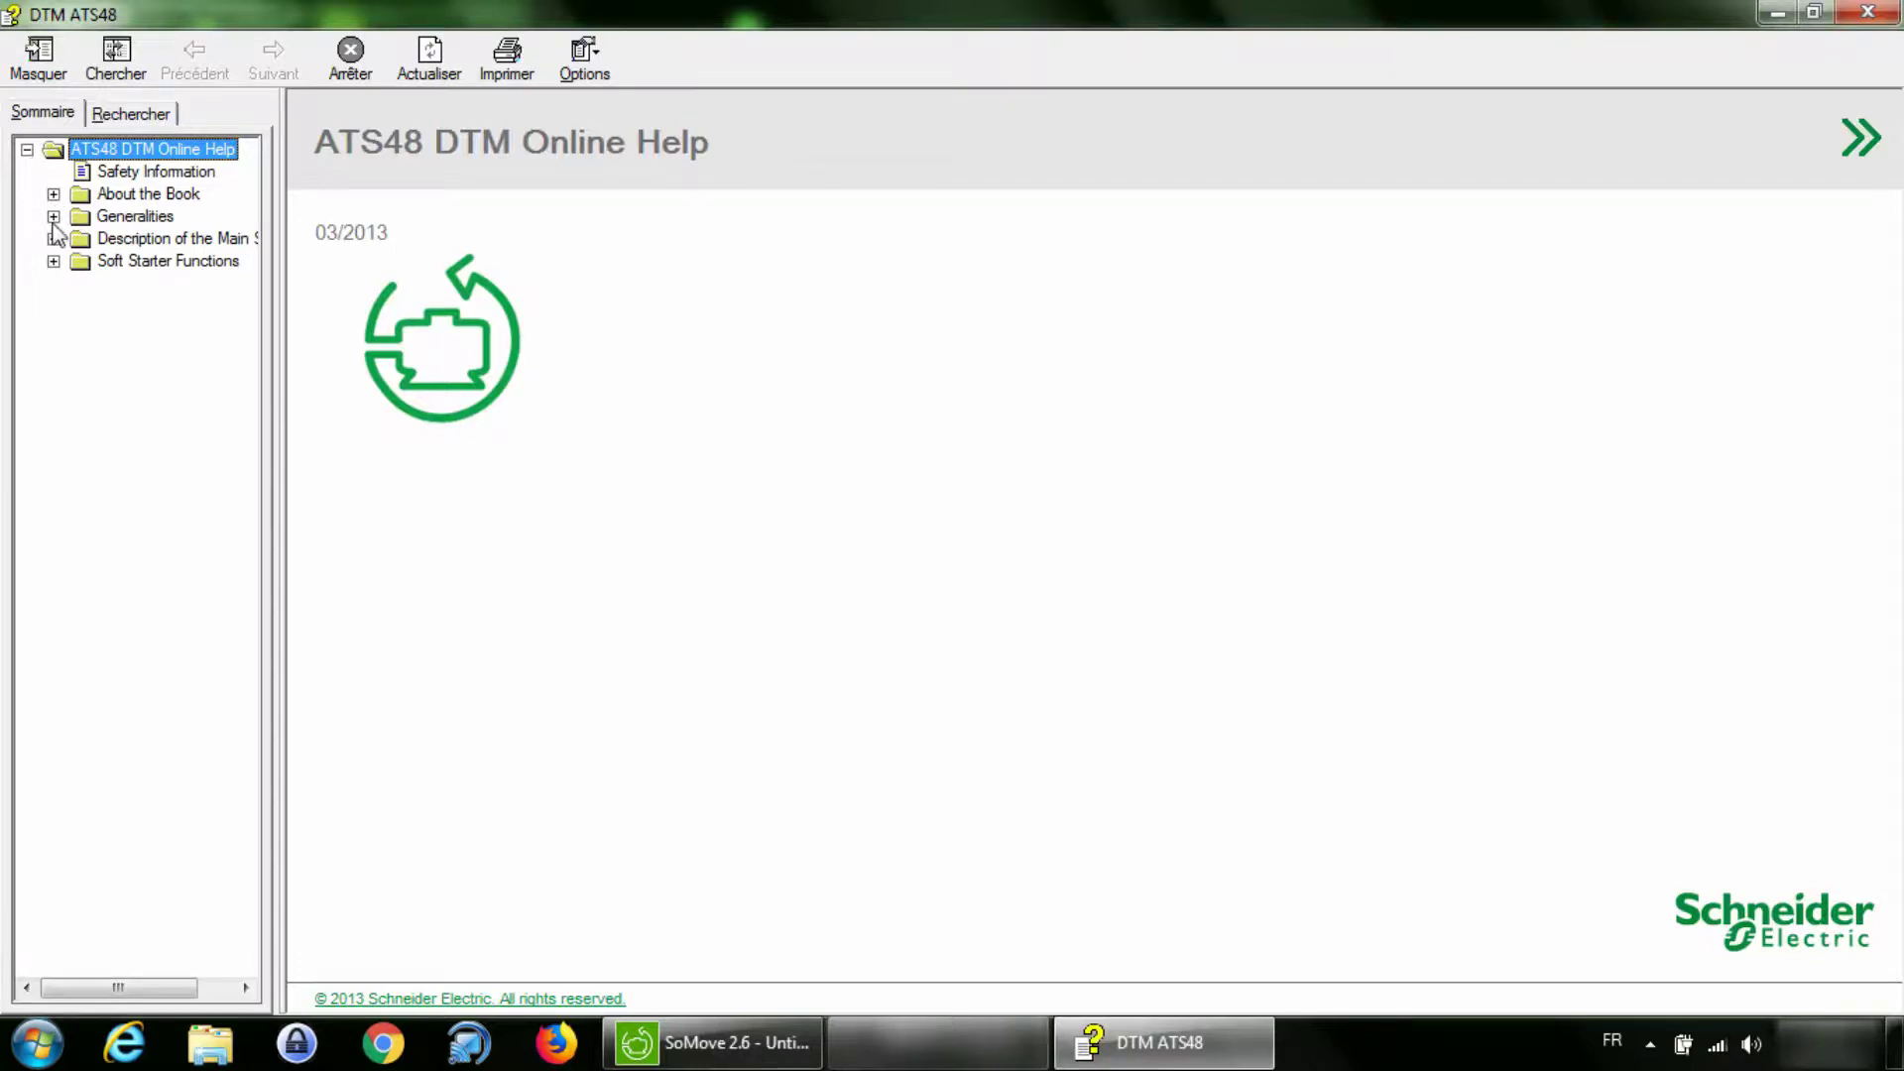
click(53, 216)
click(81, 240)
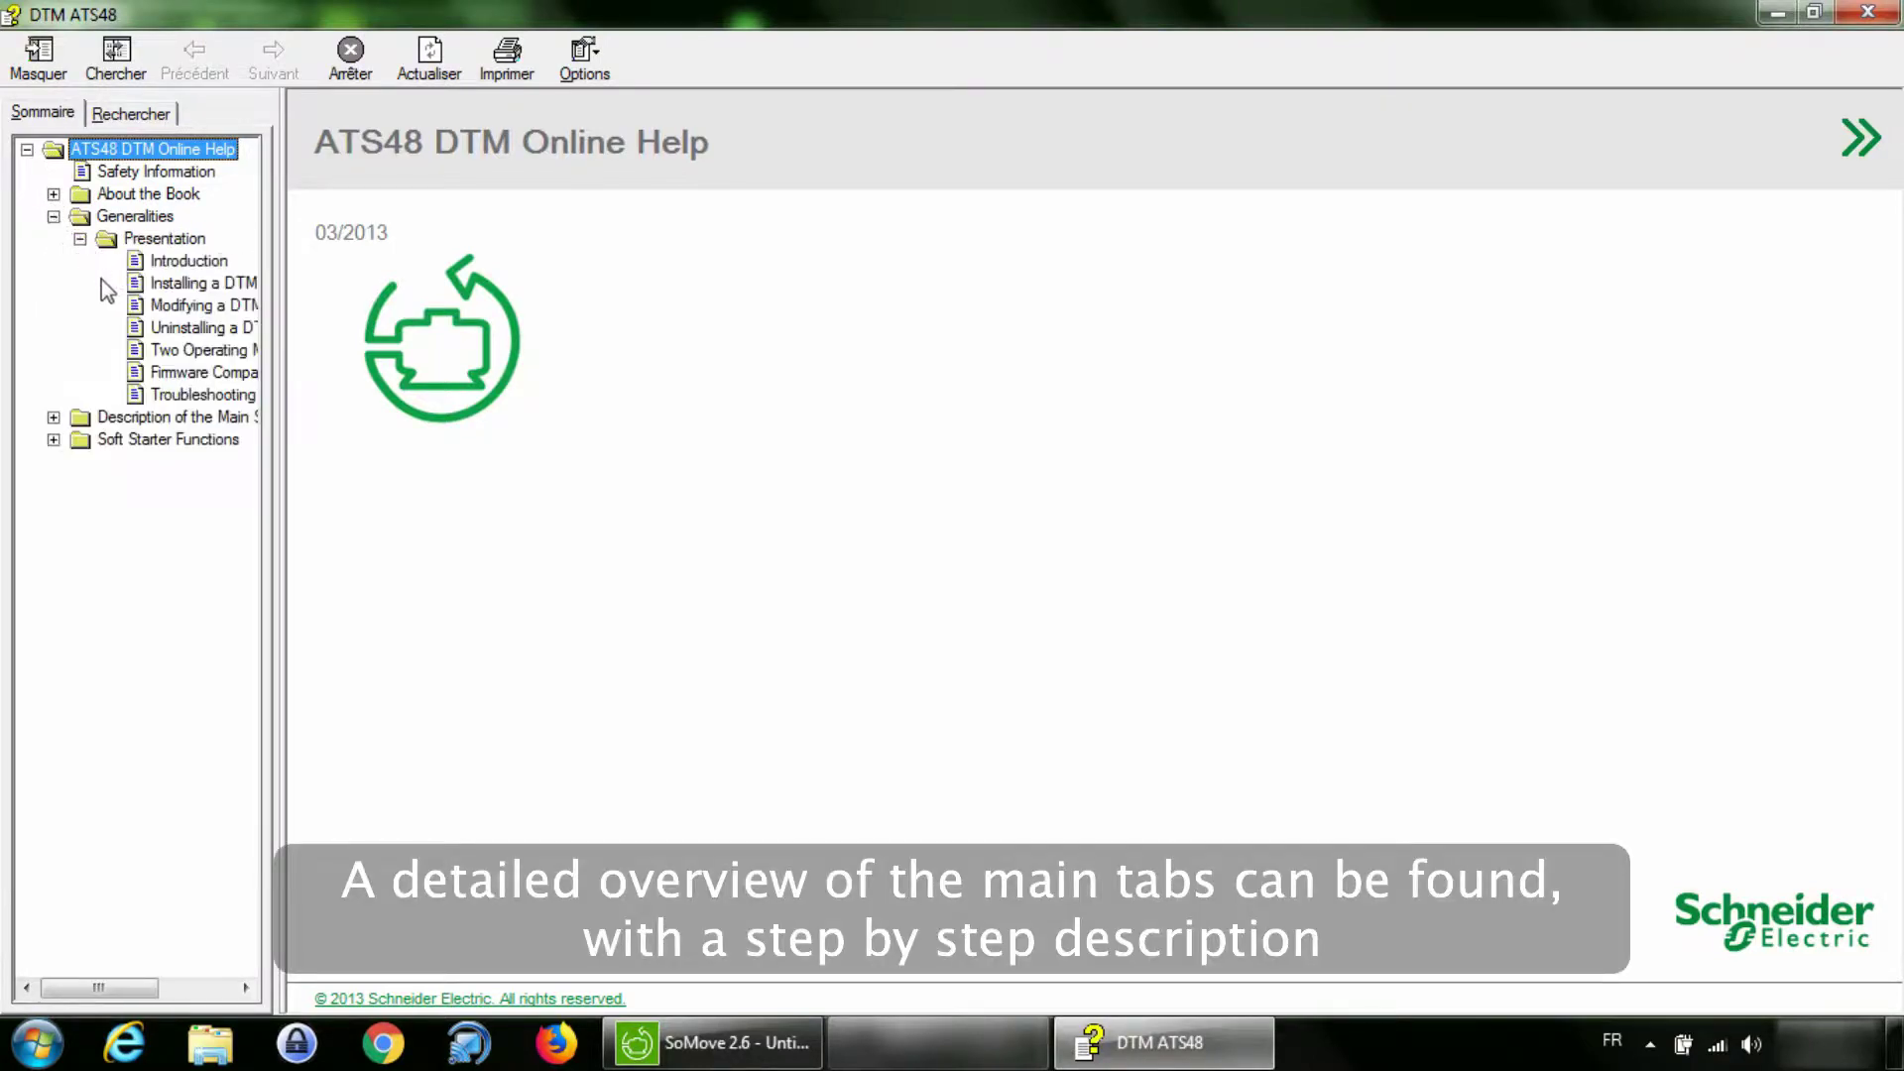
click(168, 263)
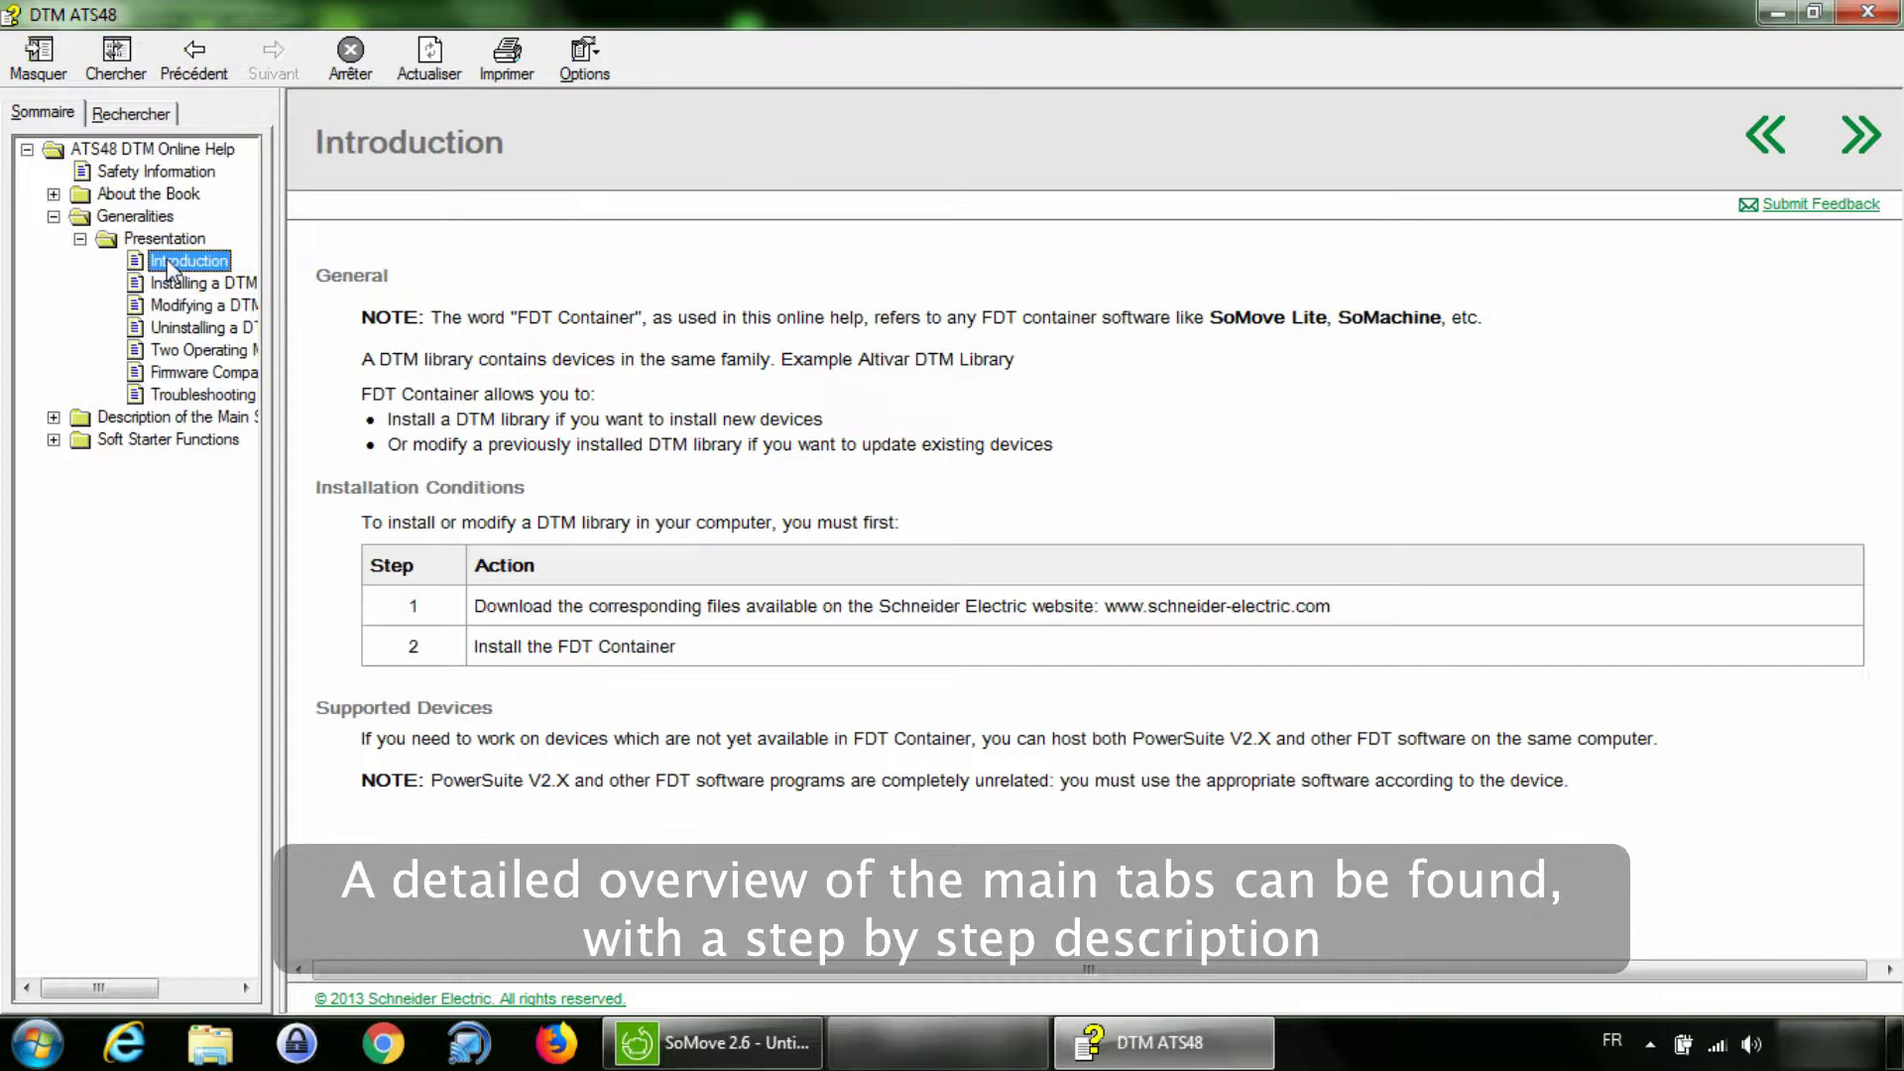
click(80, 239)
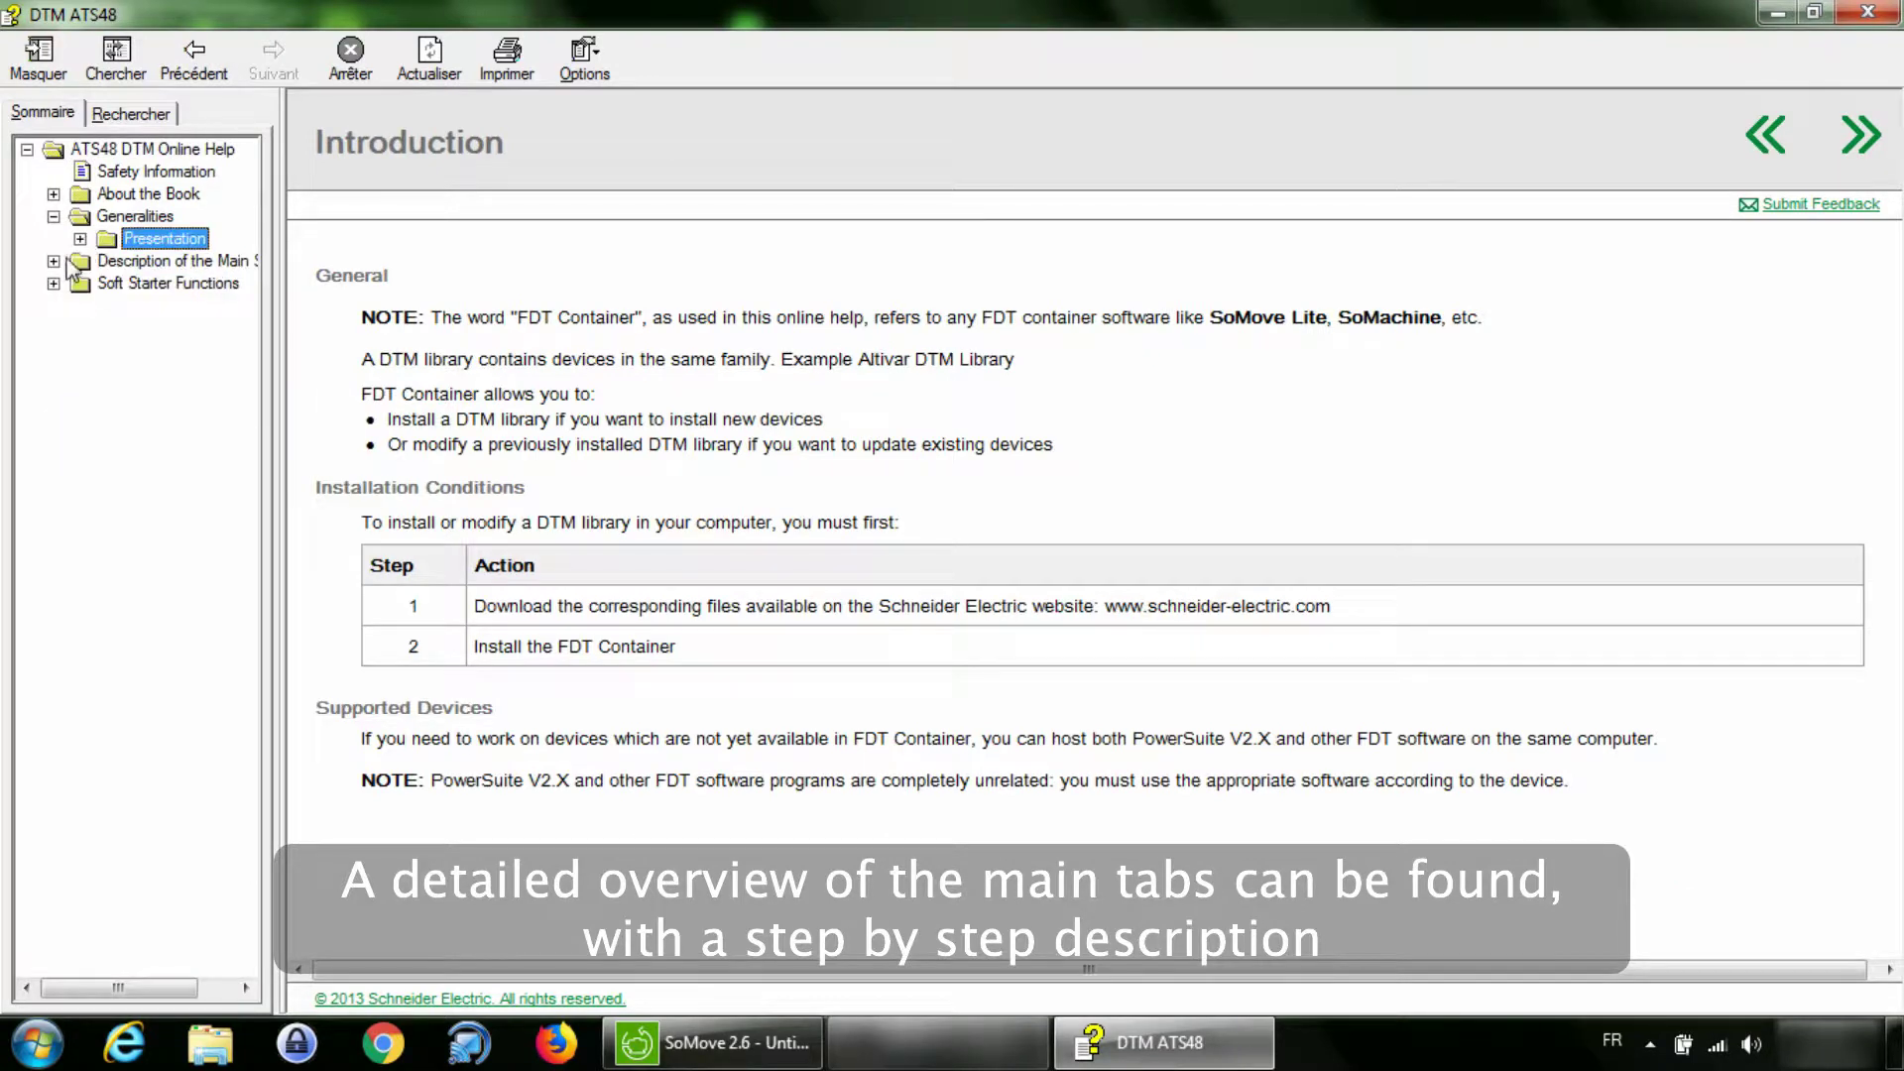
click(54, 261)
click(80, 284)
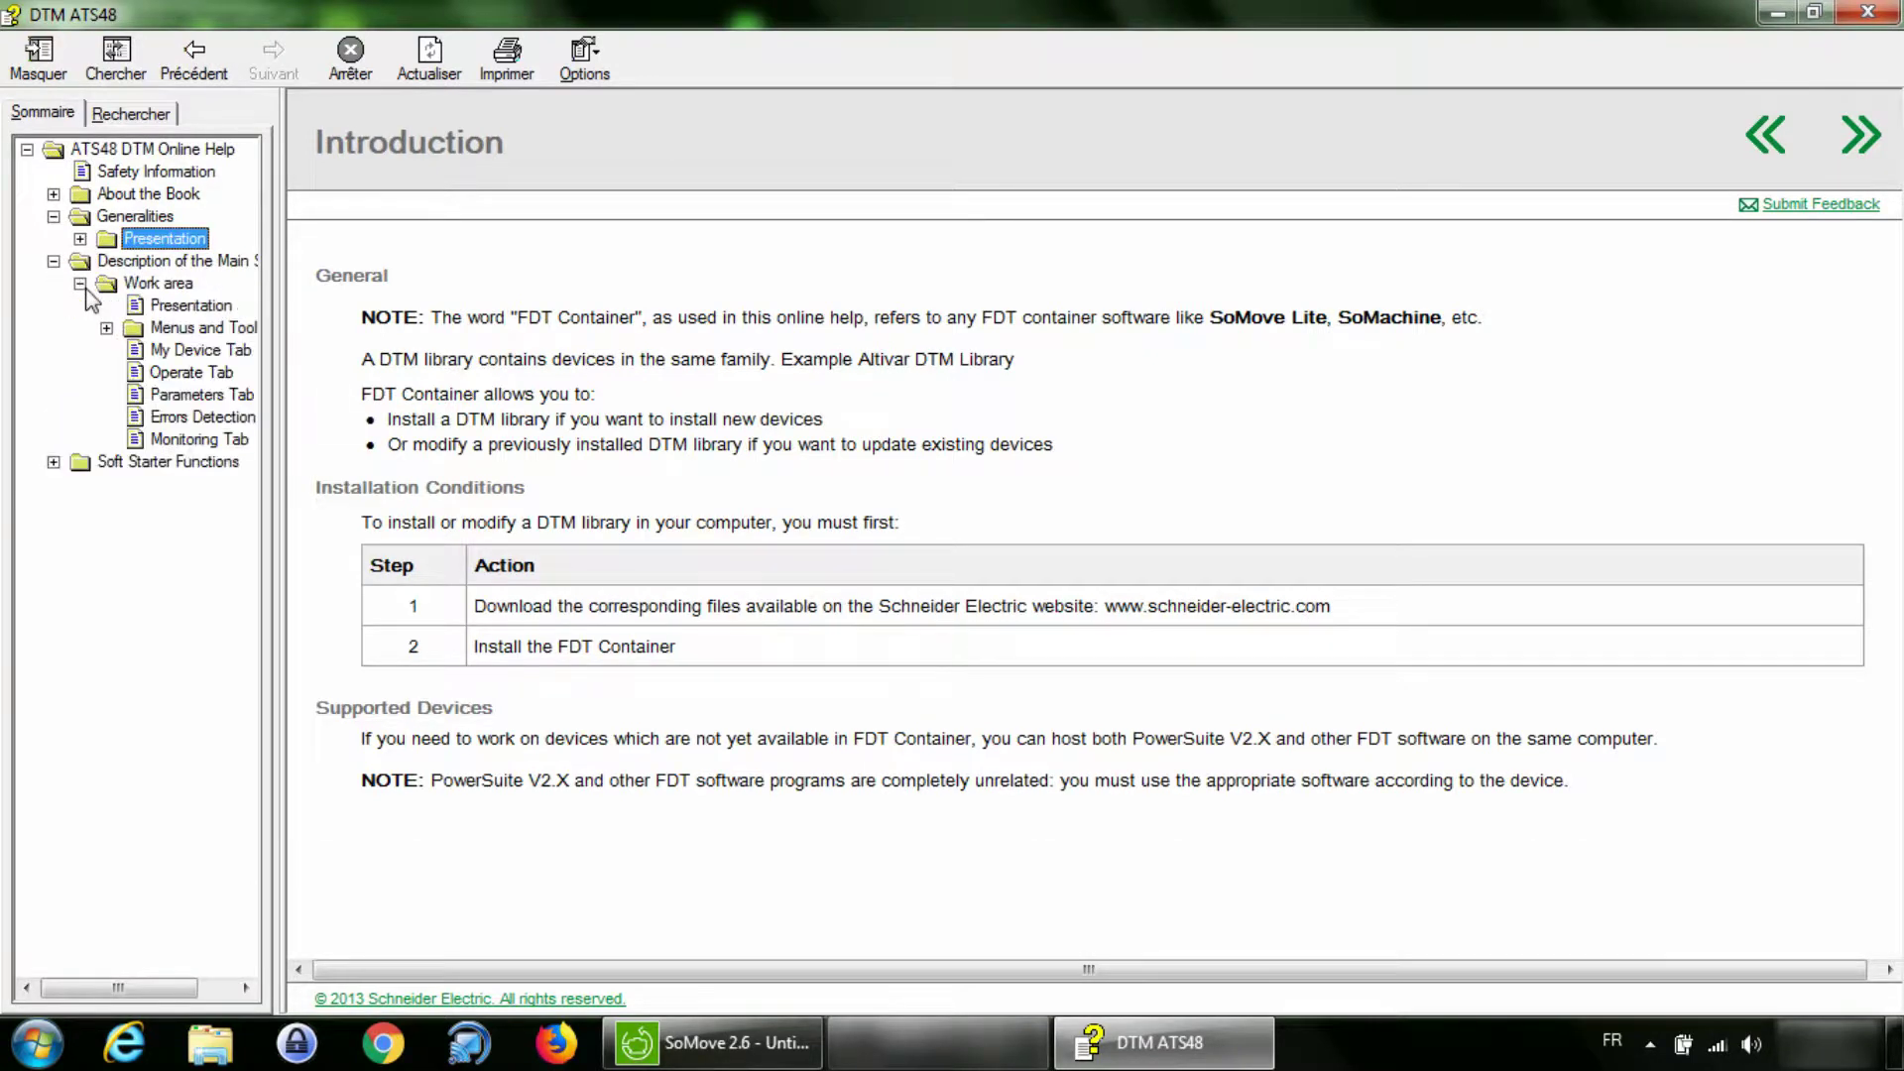
click(169, 306)
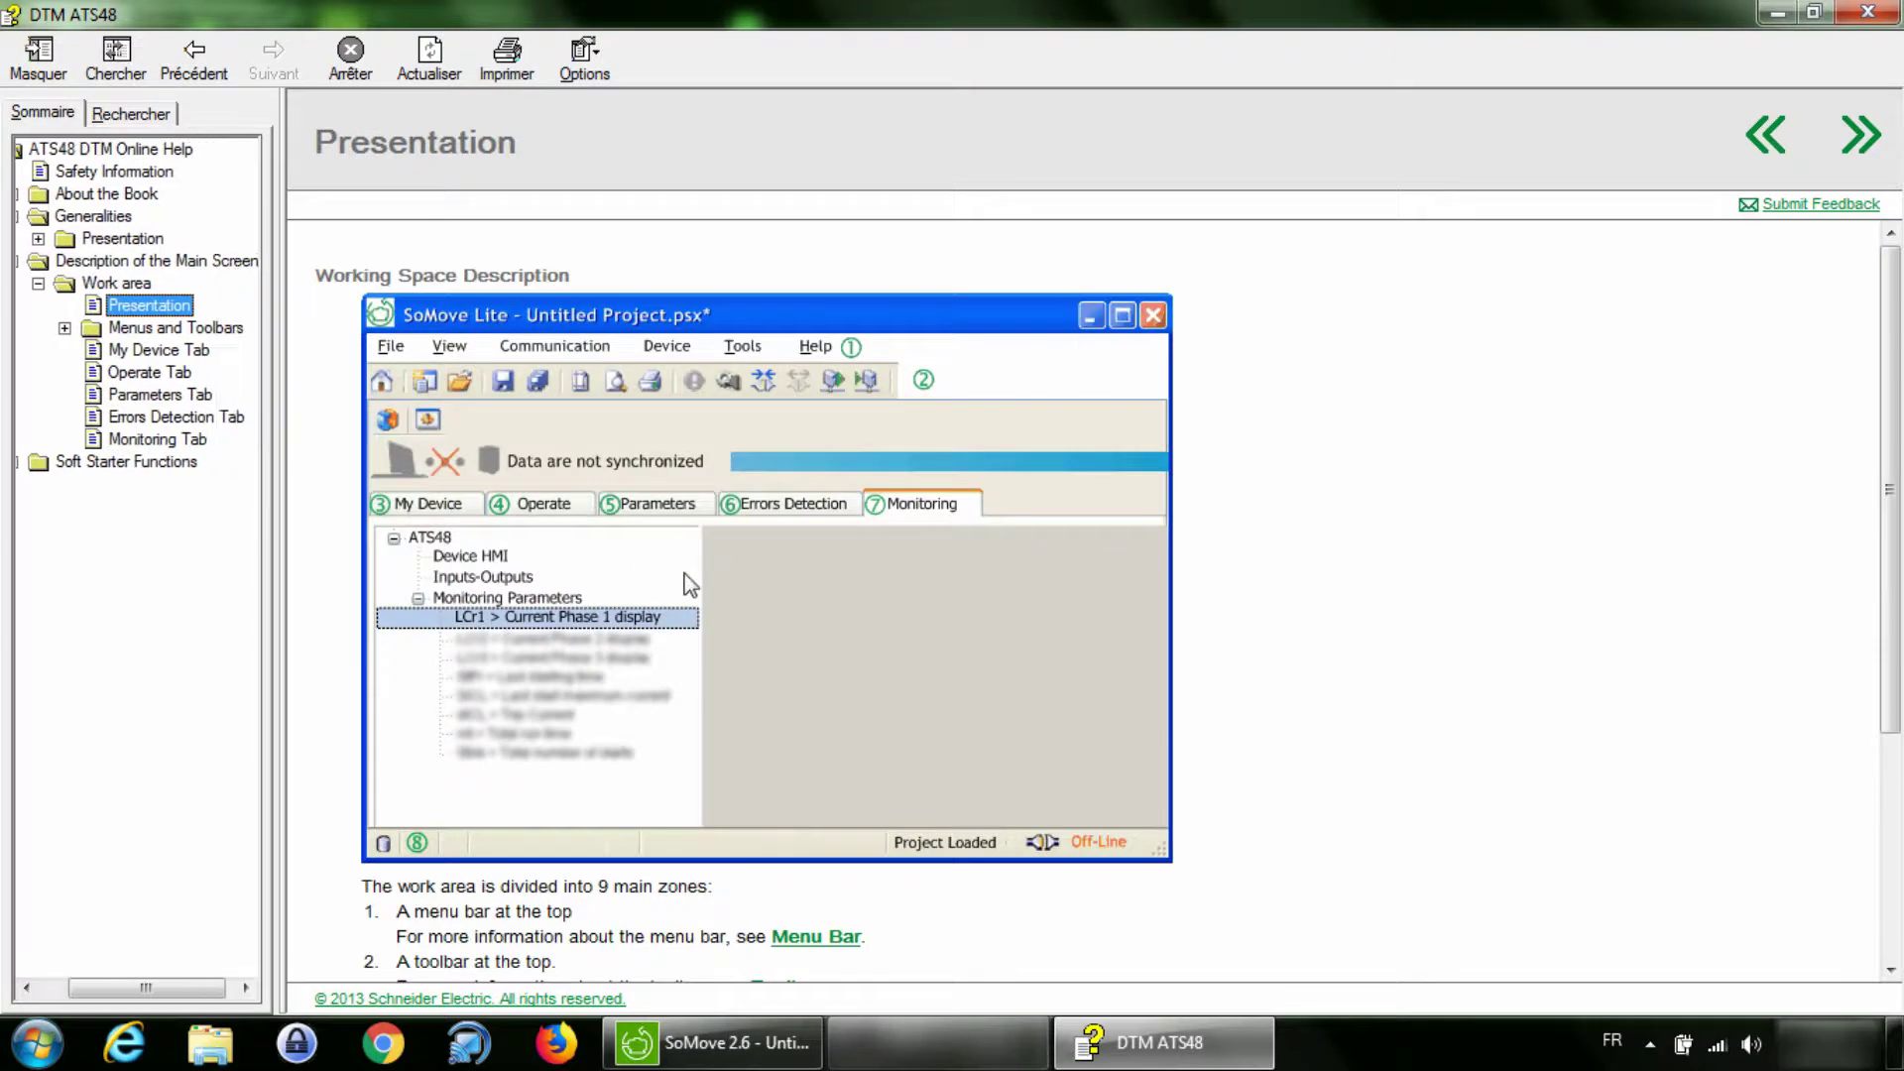
click(1868, 12)
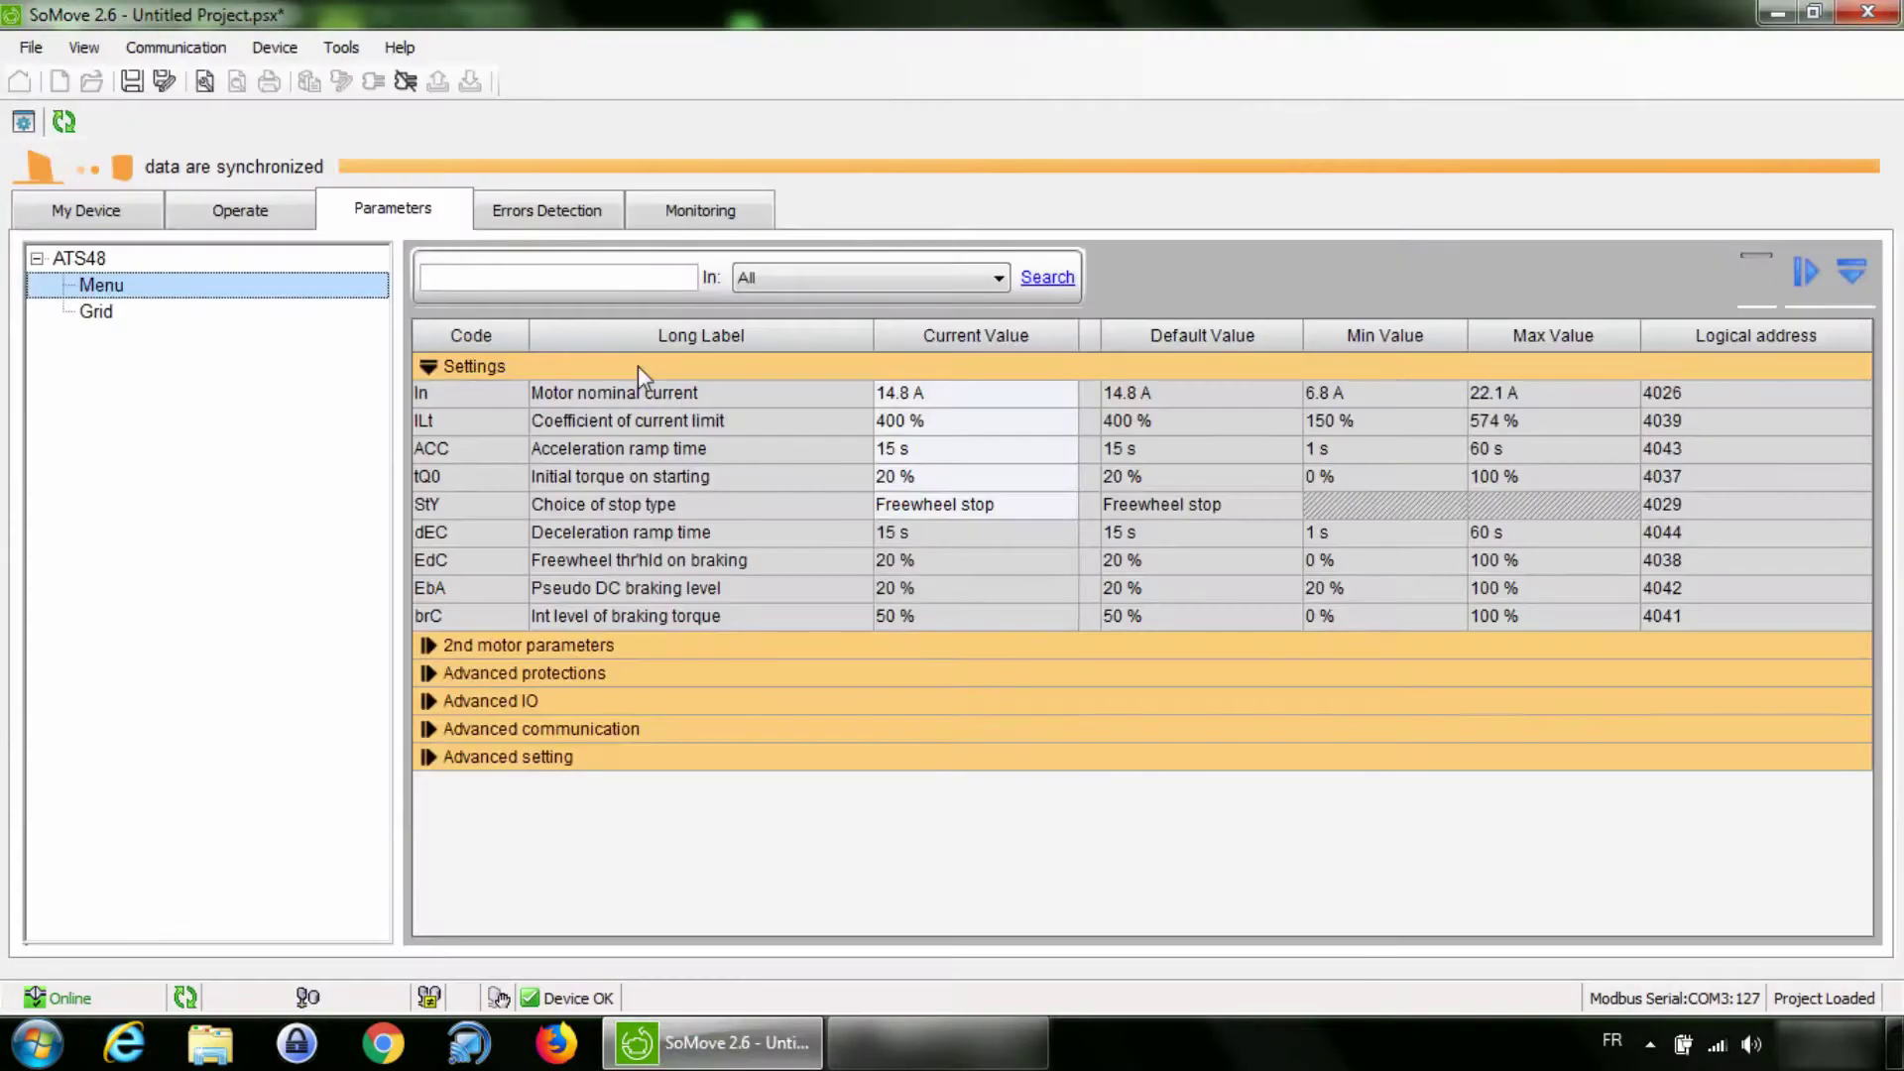
- Open the Altistart 48 Programming Manual from the Help menu and scroll its PDF cover page
click(388, 48)
click(452, 151)
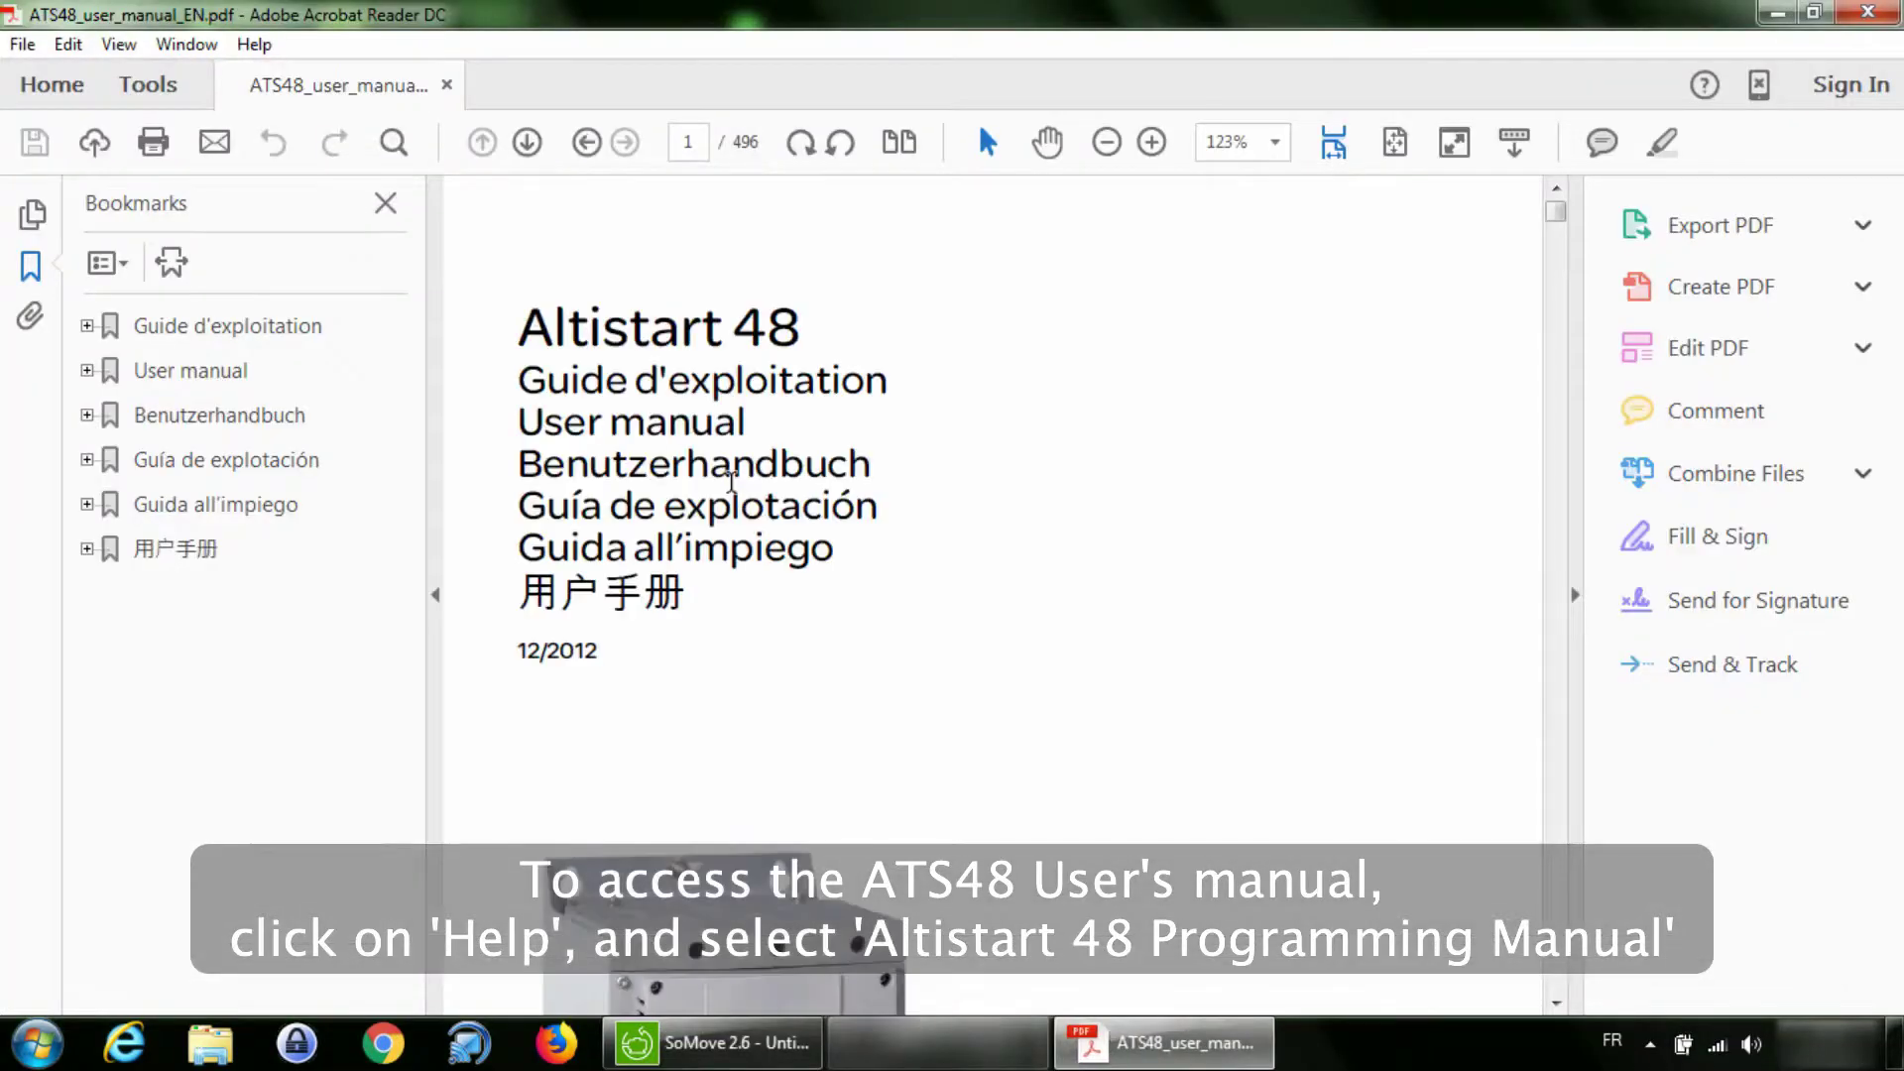
scroll(731, 483, down, 5)
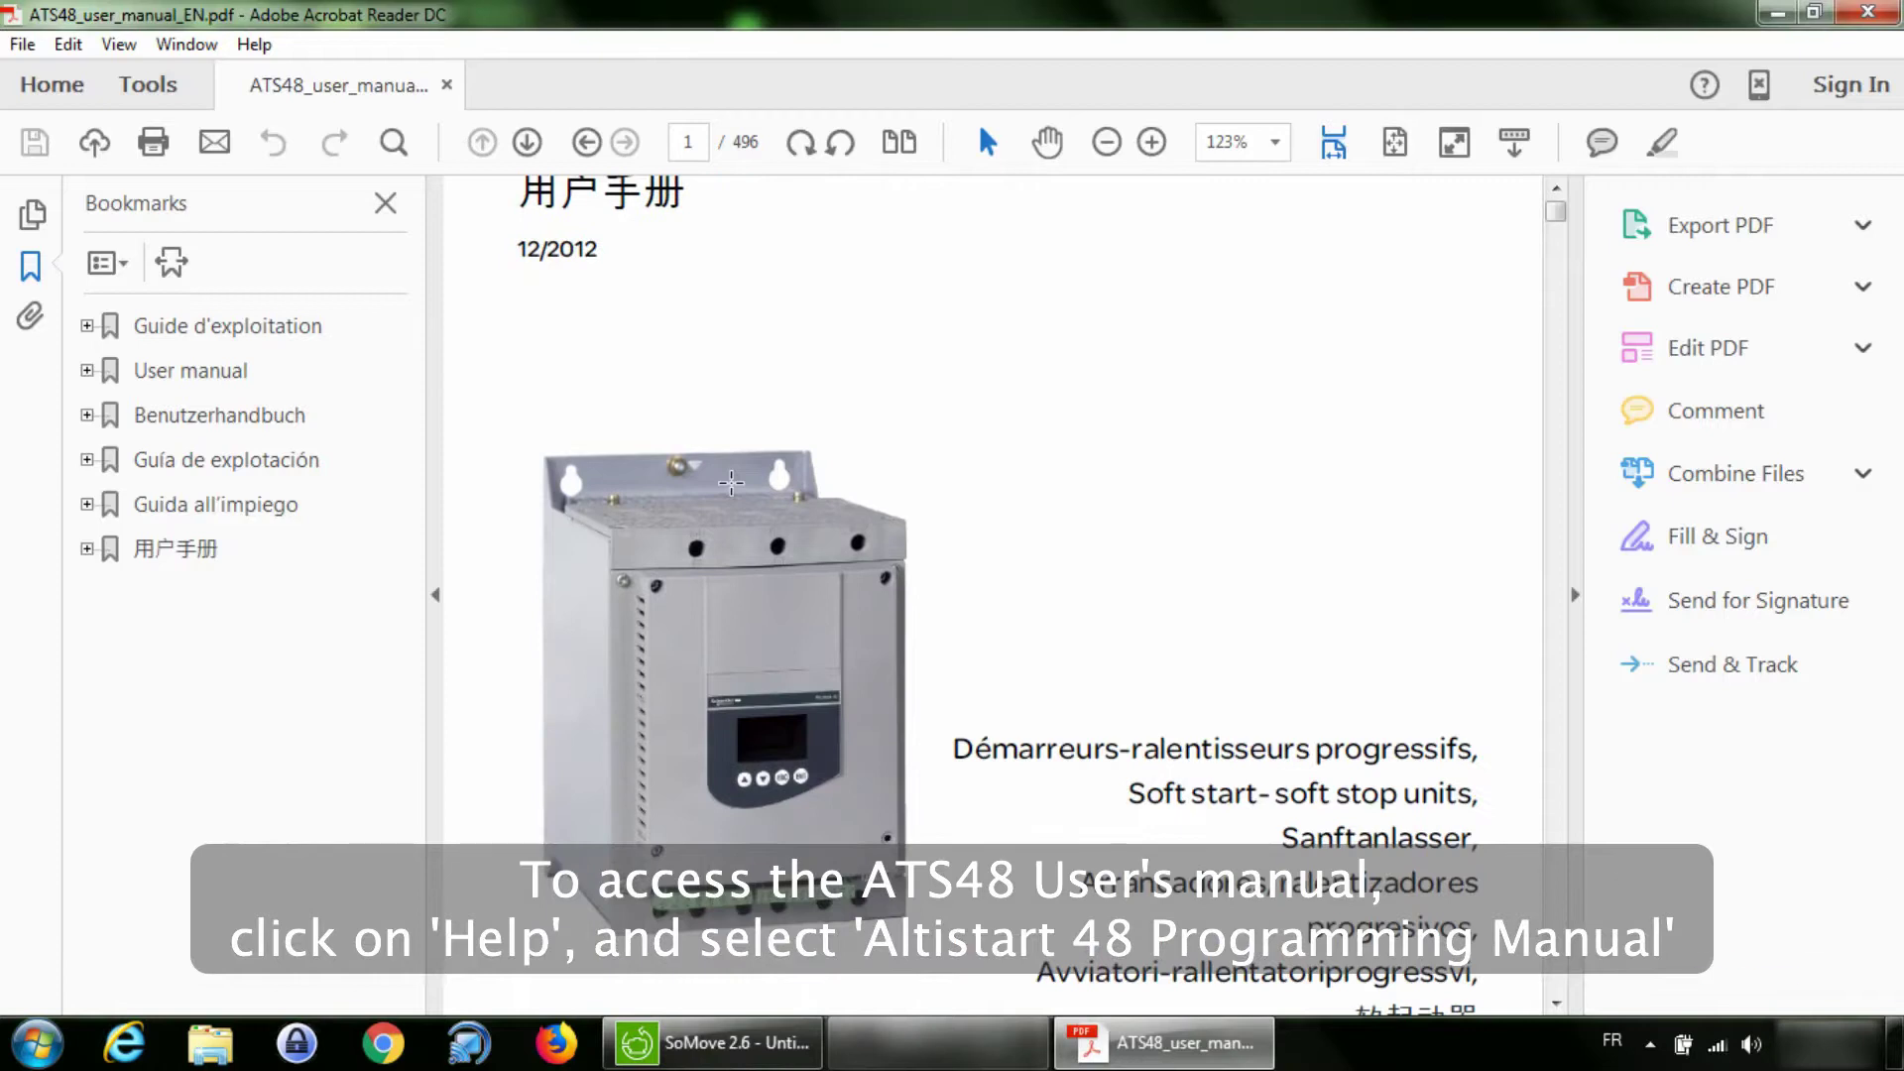